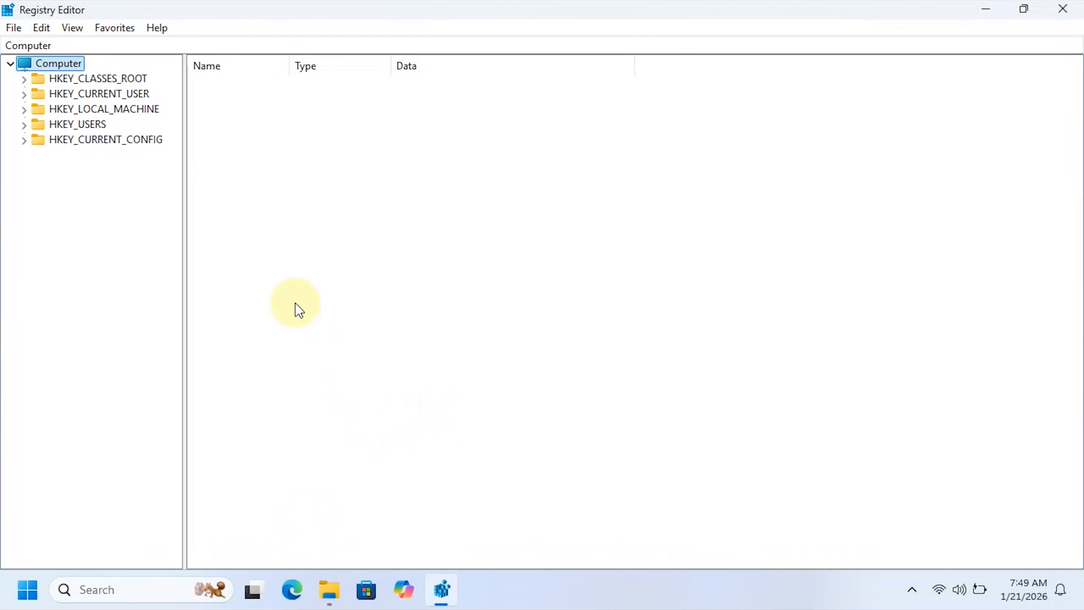
# - Navigate to the registry key Computer\HKEY_CLASSES_ROOT\Directory\Background\shell
pyautogui.click(121, 78)
pyautogui.click(174, 45)
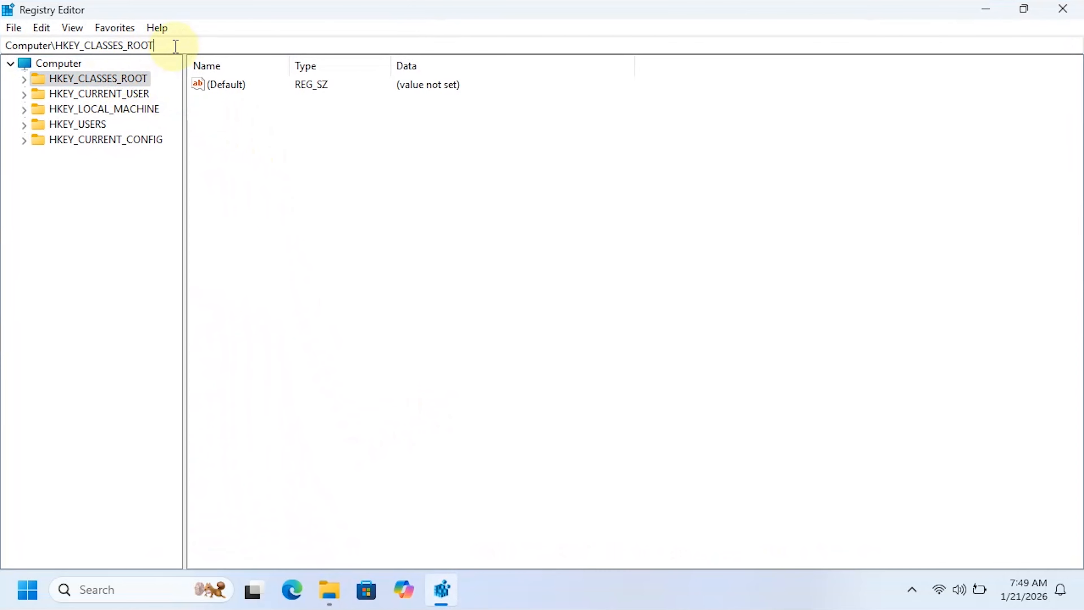
pyautogui.write('\\Directory')
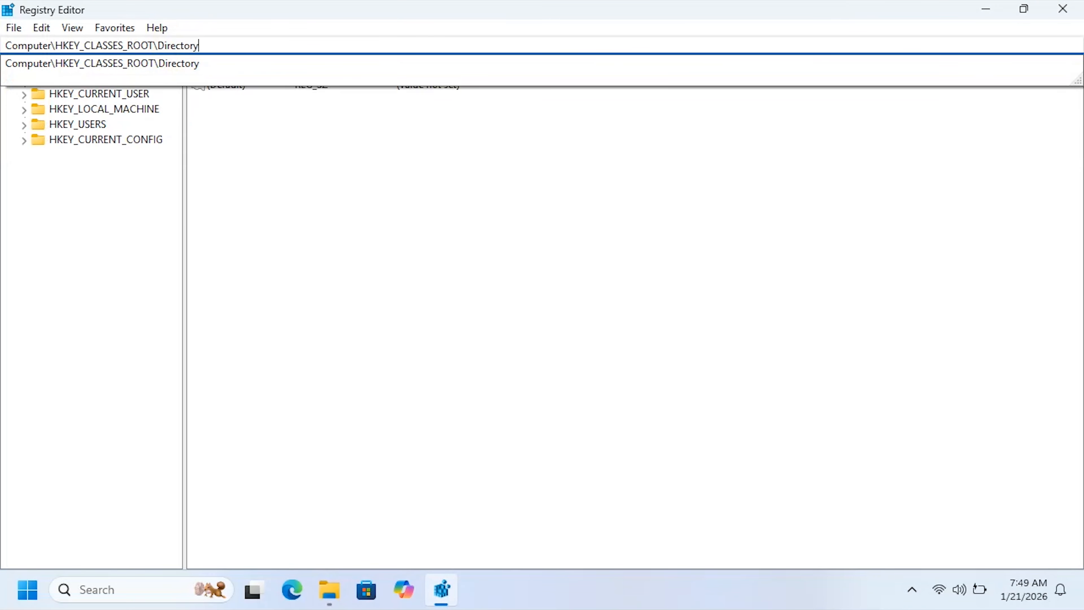
pyautogui.write('\\')
pyautogui.press('Down')
pyautogui.write('\\')
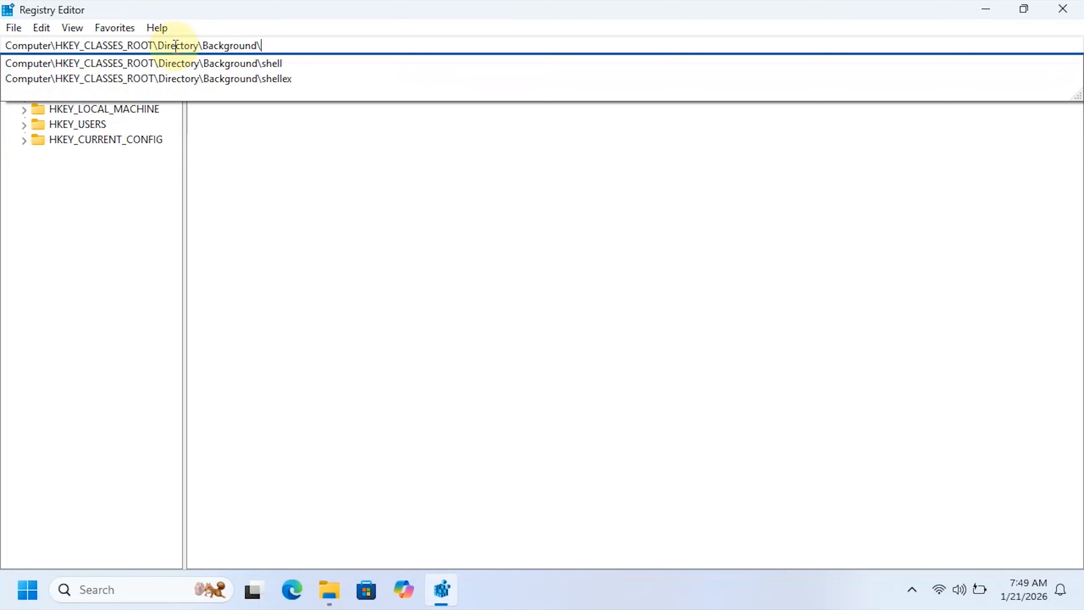
pyautogui.press('Down')
pyautogui.press('Return')
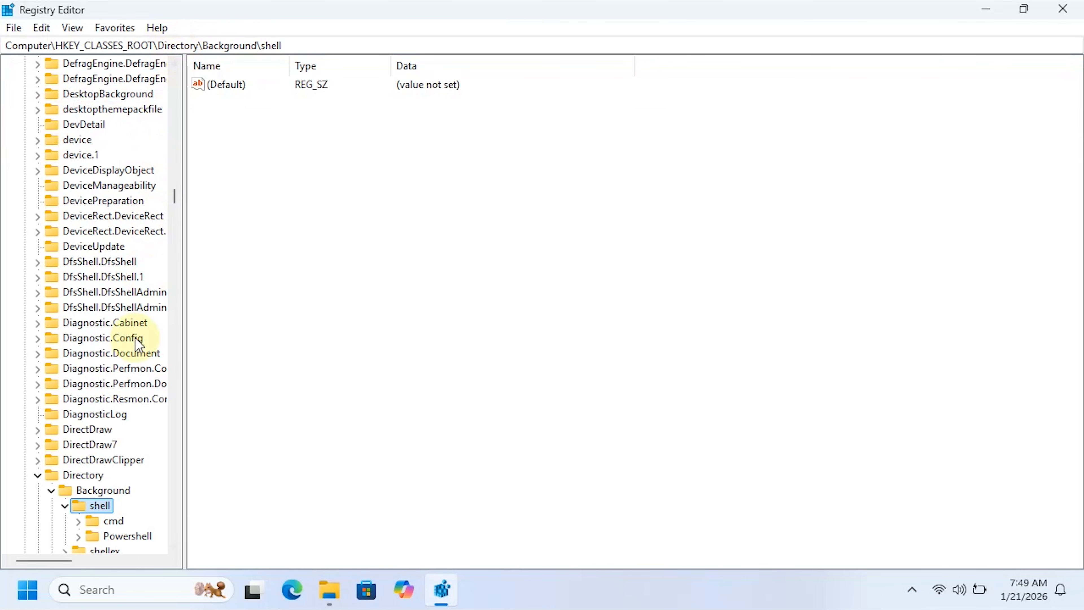
# - Create a new key named Notepad under Directory\Background\shell
pyautogui.scroll(-2, 174, 549)
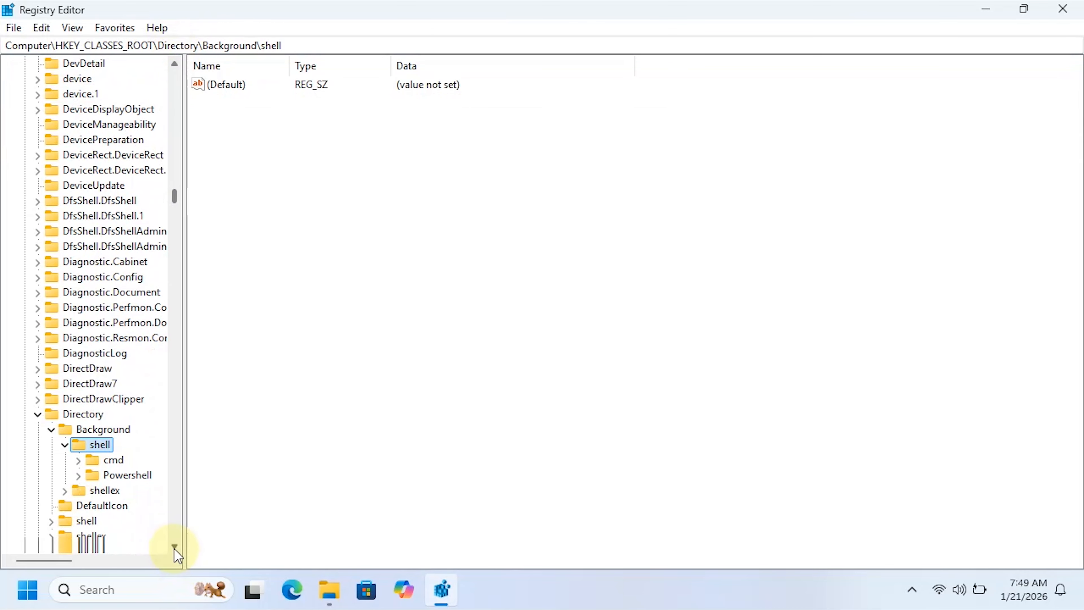
pyautogui.click(174, 547)
pyautogui.click(175, 547)
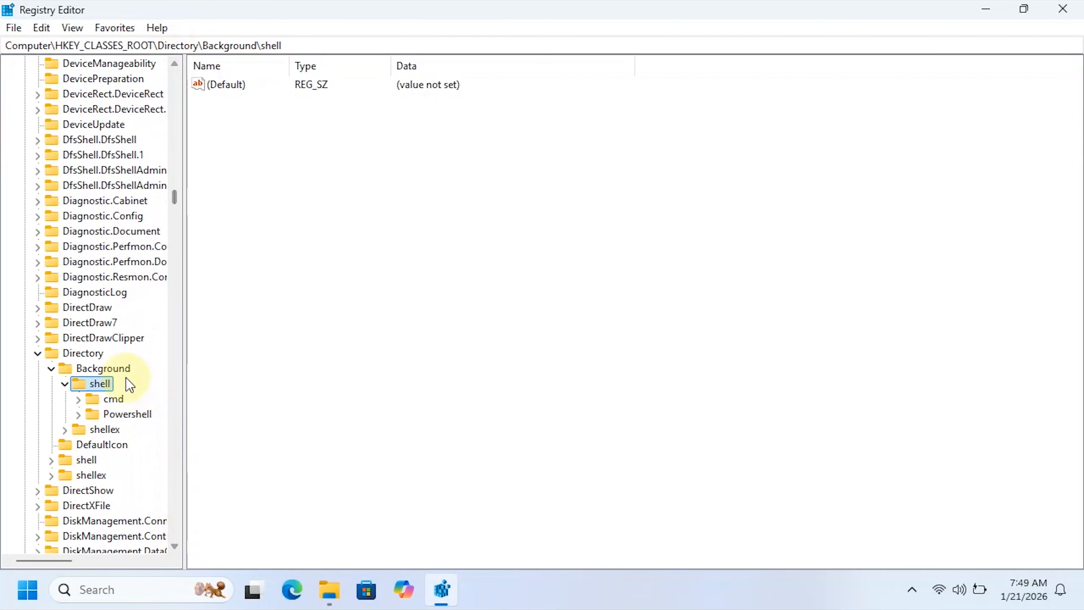
pyautogui.rightClick(103, 382)
pyautogui.moveTo(174, 409)
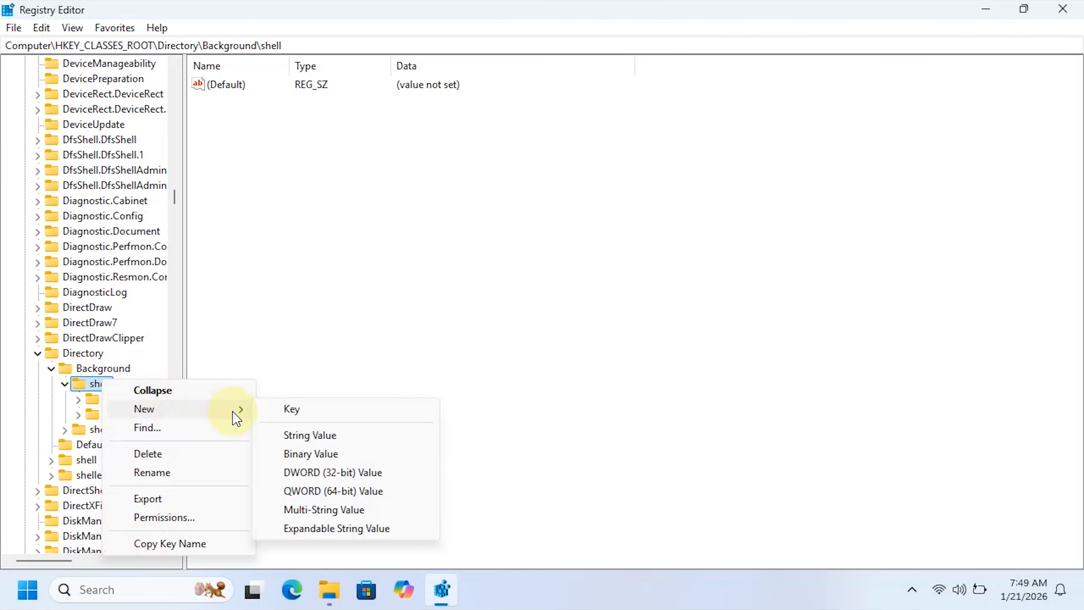
pyautogui.click(291, 410)
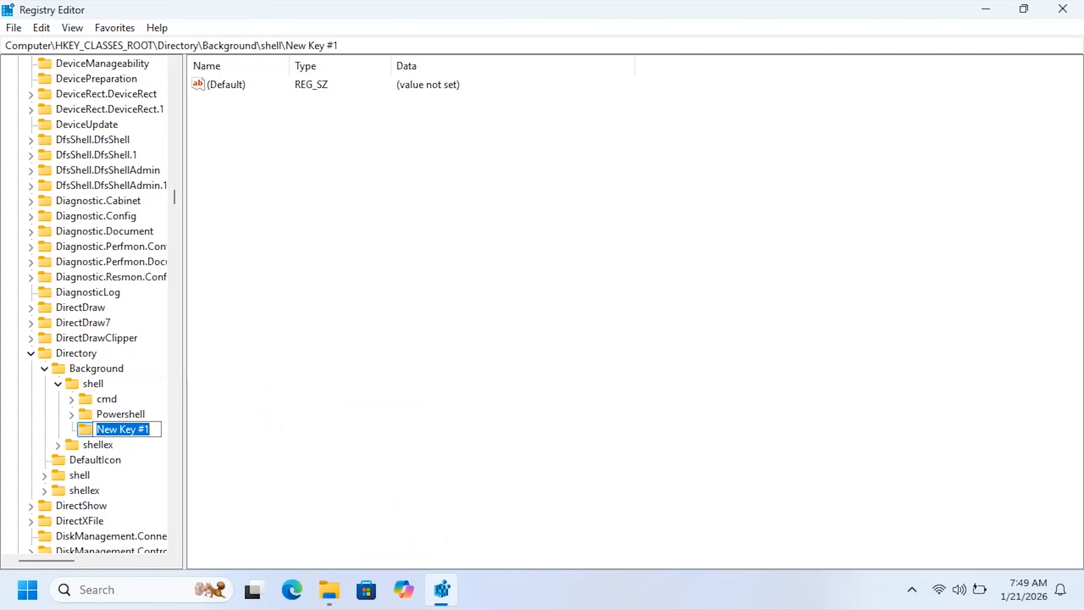
pyautogui.write('Notepad')
pyautogui.press('Return')
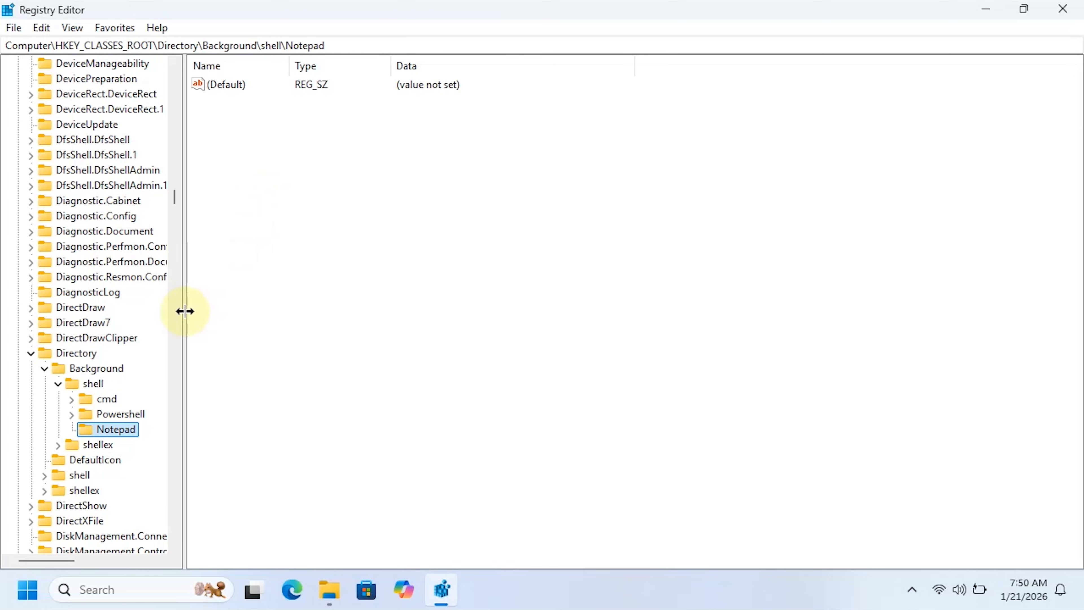
# - Add a string value named Icon to the Notepad key and set its data to notepad.exe,0
pyautogui.rightClick(286, 224)
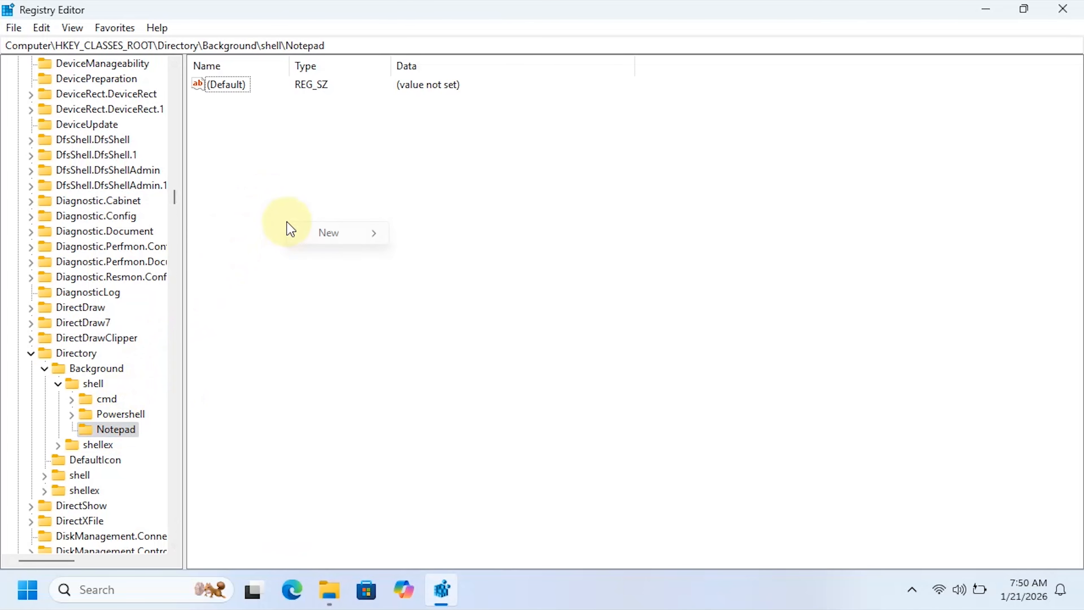
pyautogui.moveTo(313, 242)
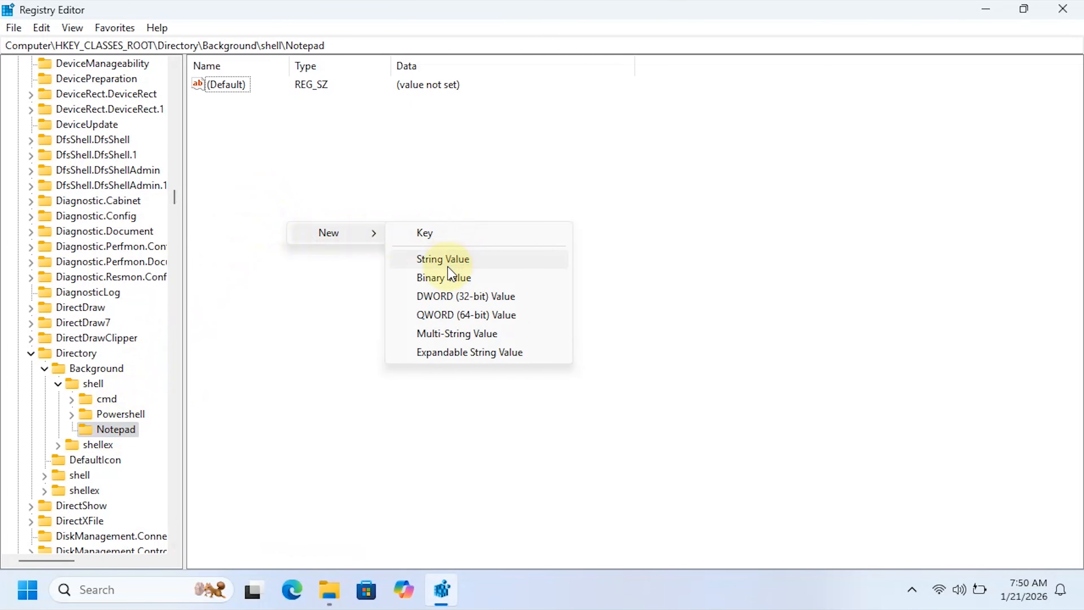
pyautogui.click(445, 259)
pyautogui.press('BackSpace')
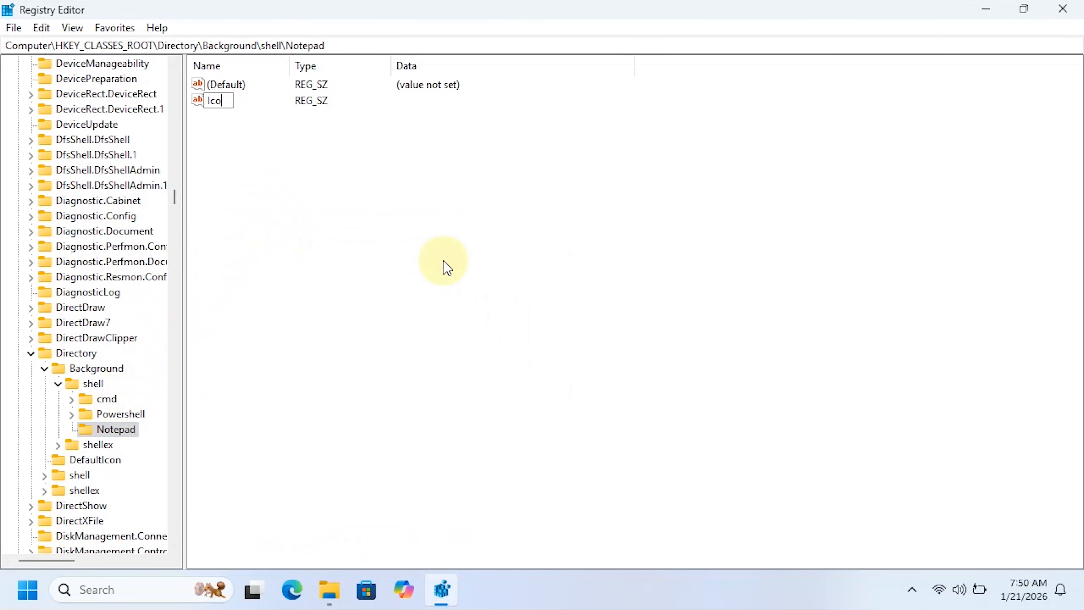
pyautogui.press('Return')
pyautogui.press('Return')
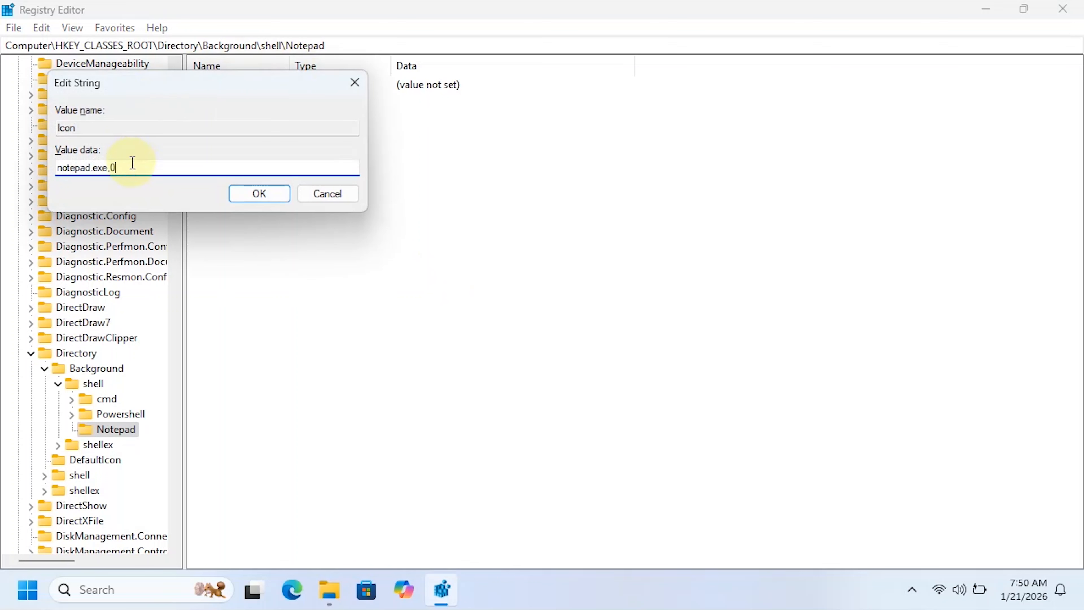
pyautogui.moveTo(119, 168); pyautogui.dragTo(60, 168)
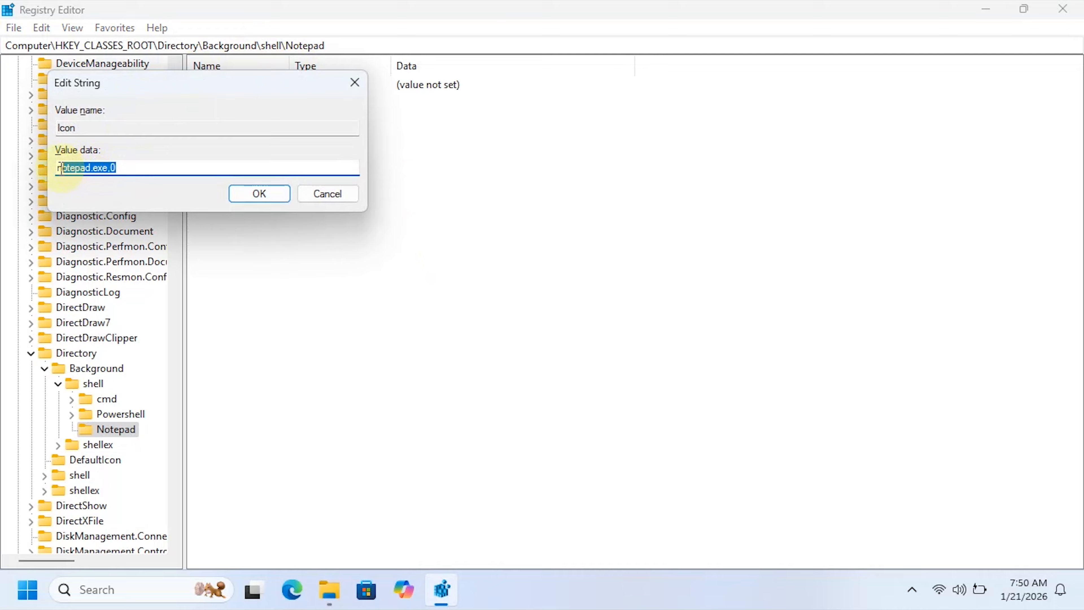
pyautogui.click(243, 196)
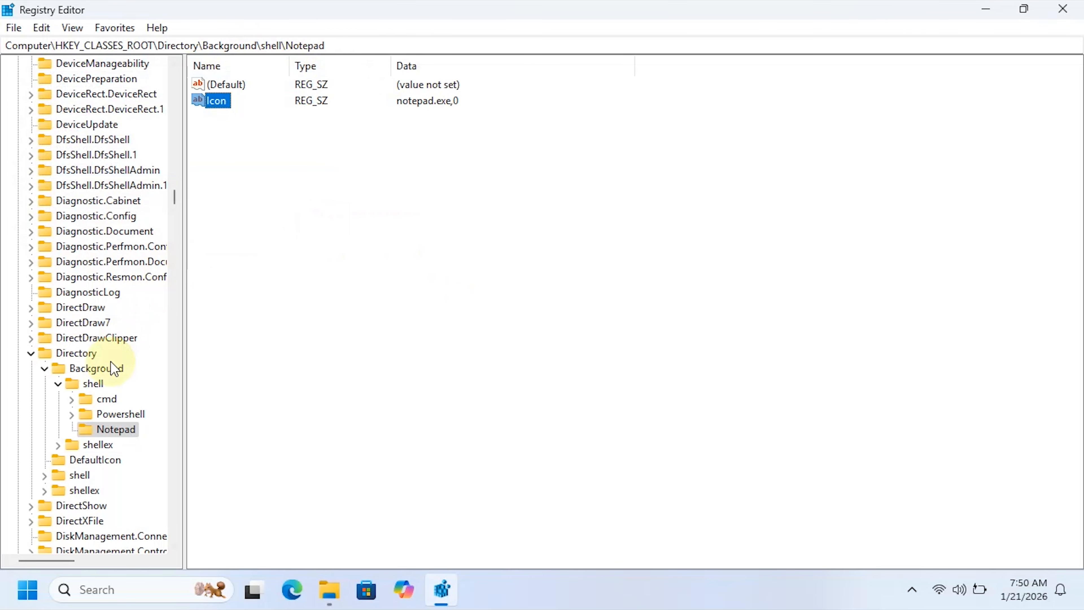
# - Create a subkey named Command under the Notepad key
pyautogui.rightClick(124, 432)
pyautogui.moveTo(199, 290)
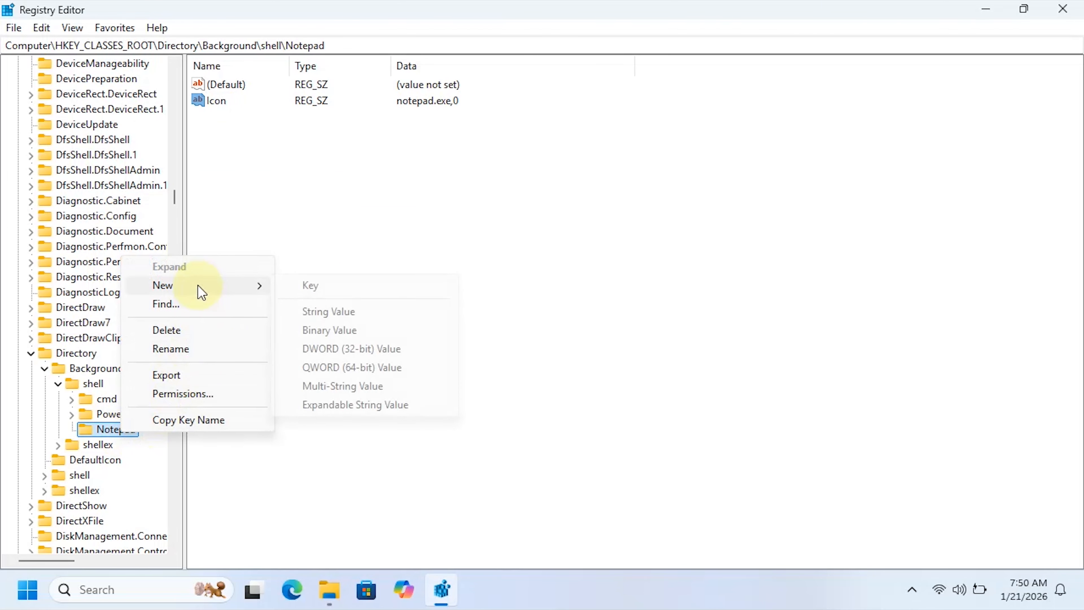
pyautogui.click(330, 287)
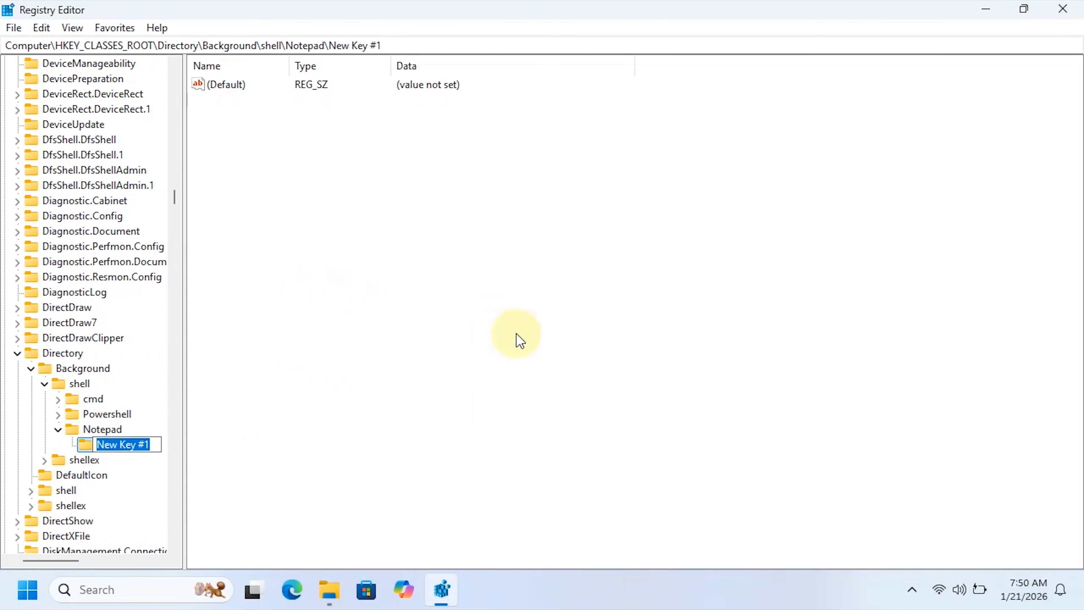
pyautogui.write('Command')
pyautogui.press('Return')
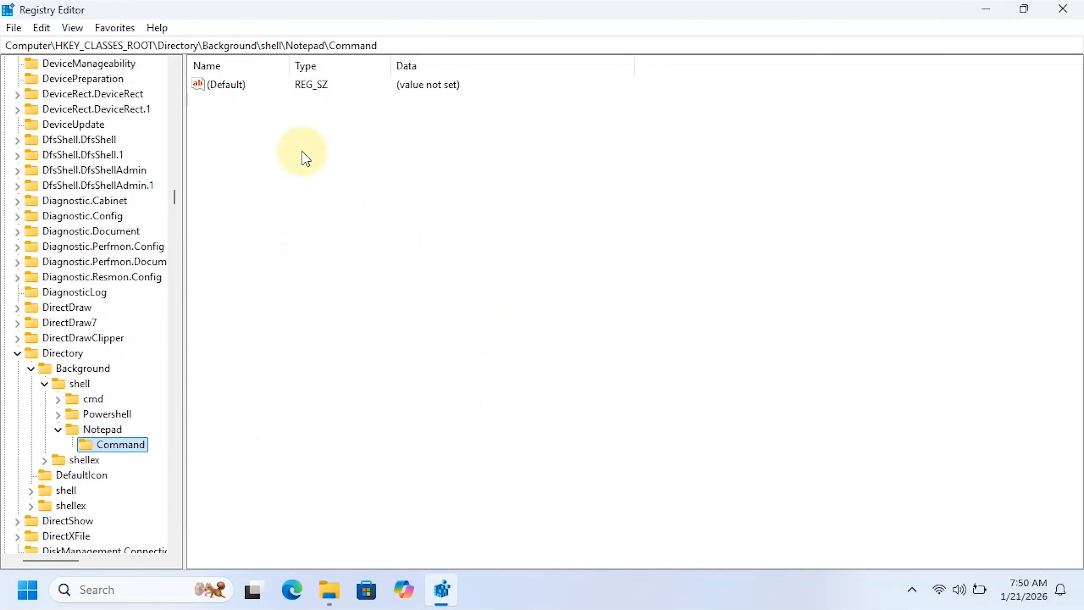
# - Set the Command key's (Default) value data to notepad.exe
pyautogui.doubleClick(223, 85)
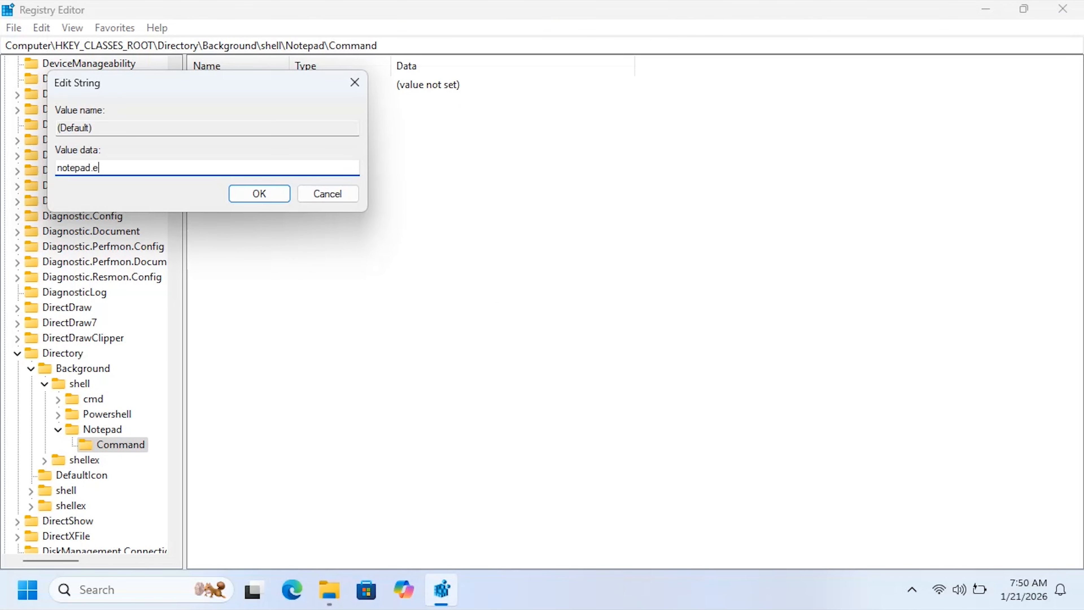
pyautogui.write('notepad.exe')
pyautogui.press('Return')
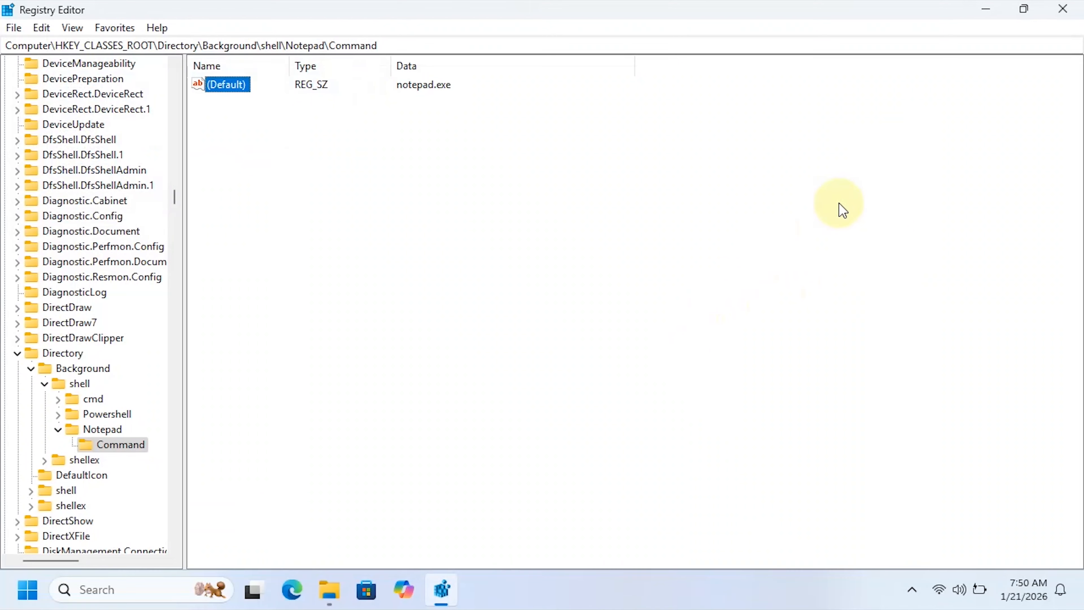
# - Minimize the Registry Editor, test the Notepad entry in the desktop's context menu, and close the Notepad window it opens
pyautogui.click(986, 8)
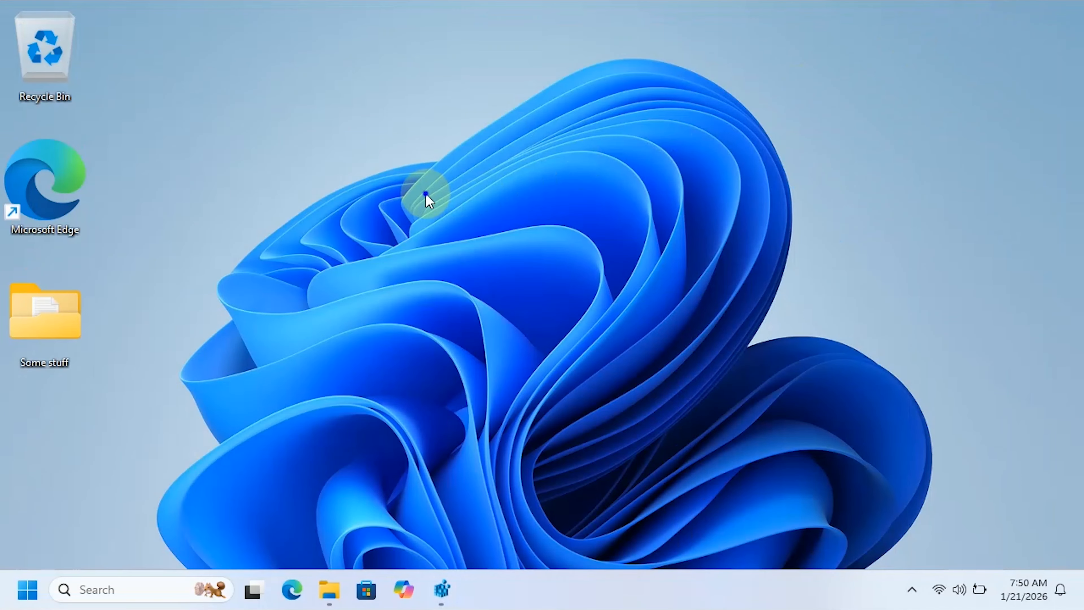
pyautogui.rightClick(427, 198)
pyautogui.click(476, 430)
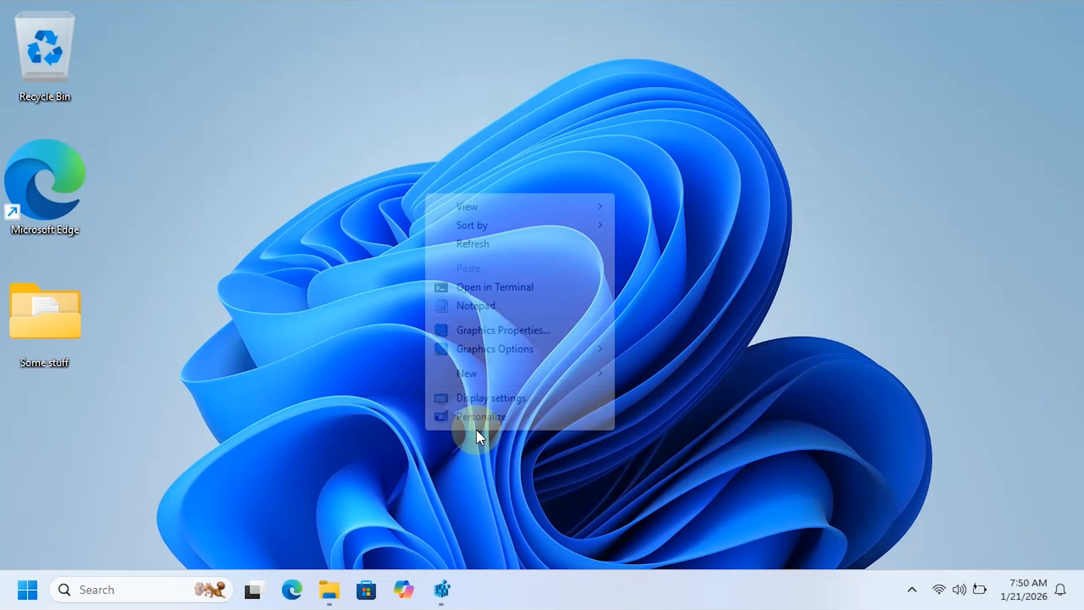
pyautogui.click(464, 307)
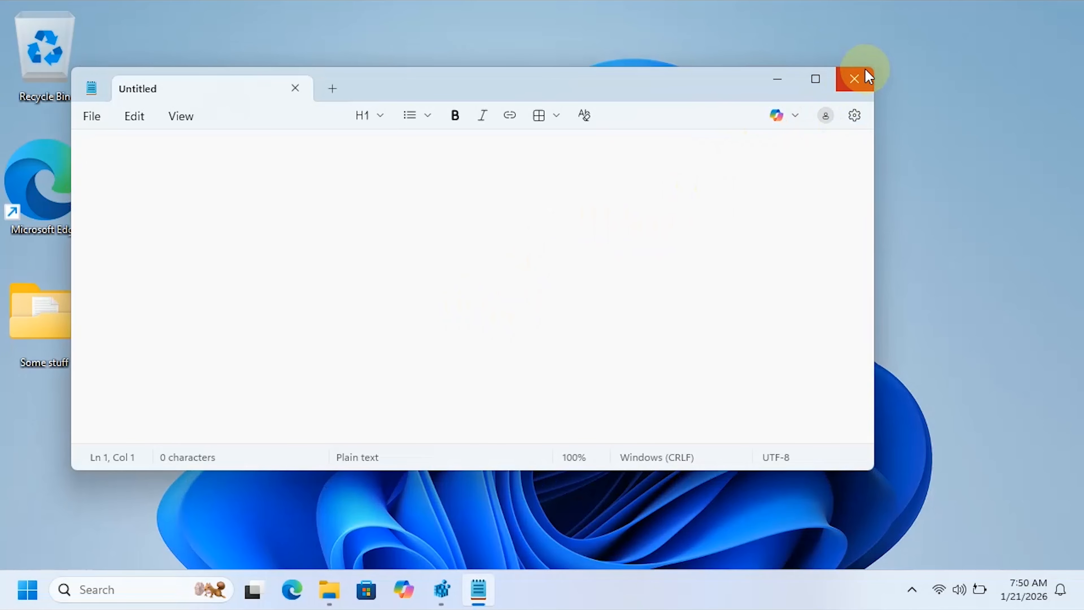
pyautogui.click(854, 78)
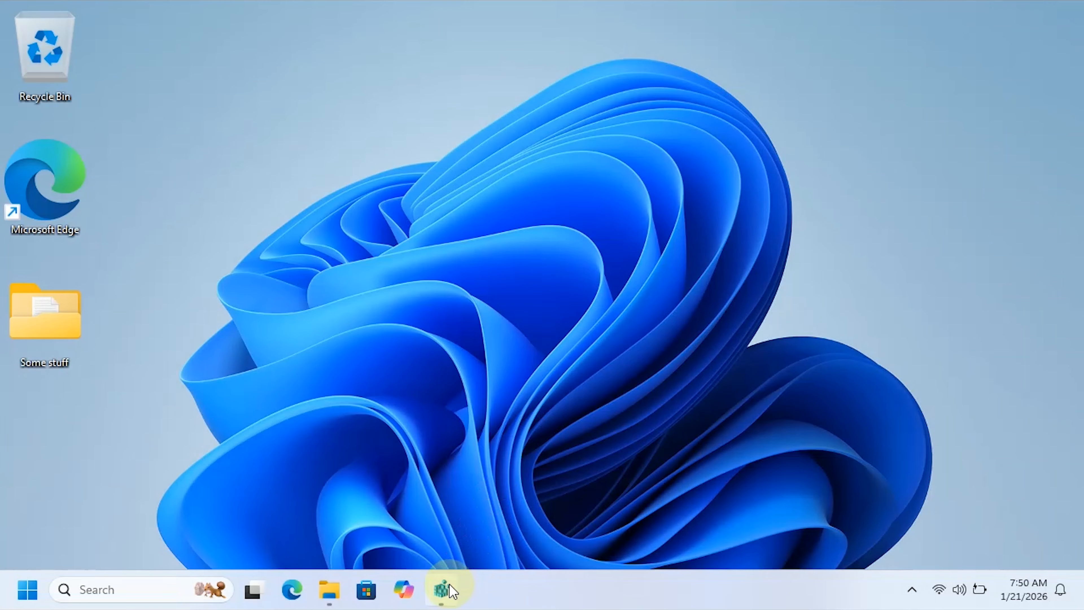
# - Switch back to the Registry Editor and create a new key named Settings under Directory\Background\shell
pyautogui.click(449, 585)
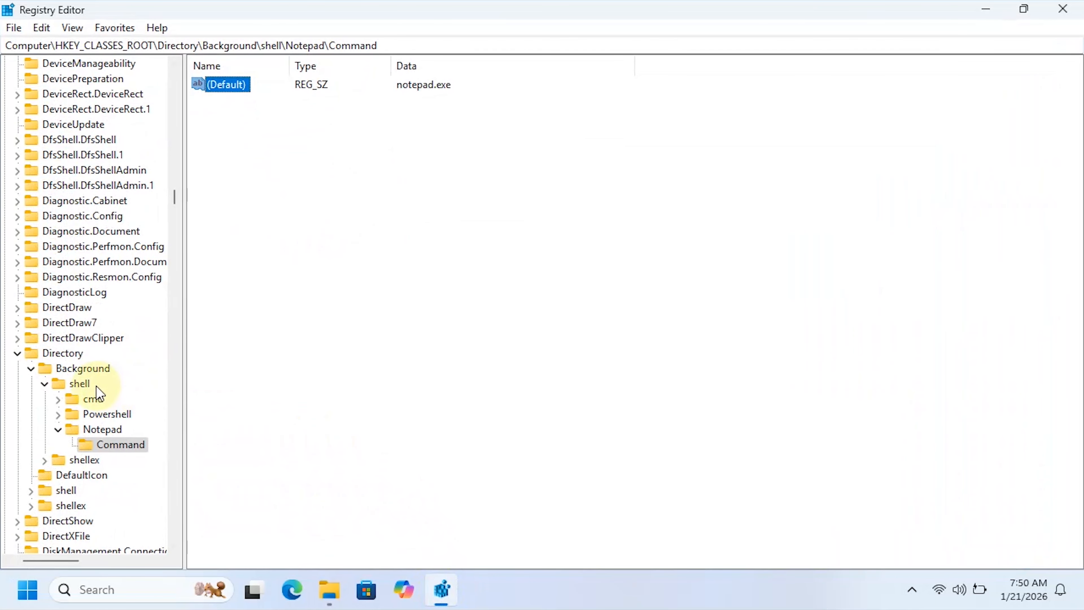
pyautogui.click(77, 383)
pyautogui.rightClick(78, 384)
pyautogui.moveTo(157, 425)
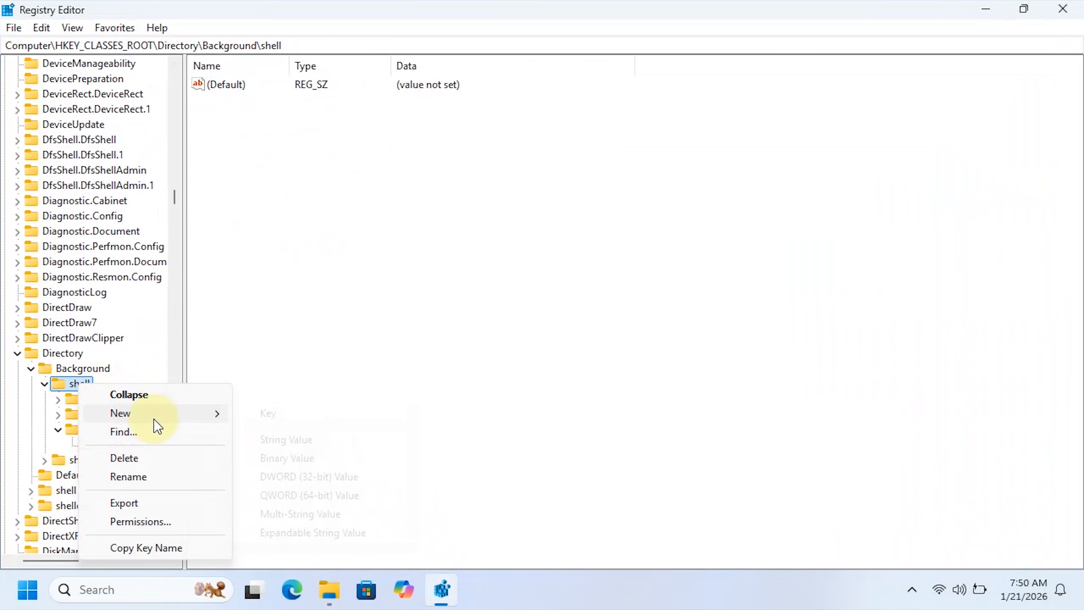
pyautogui.click(298, 418)
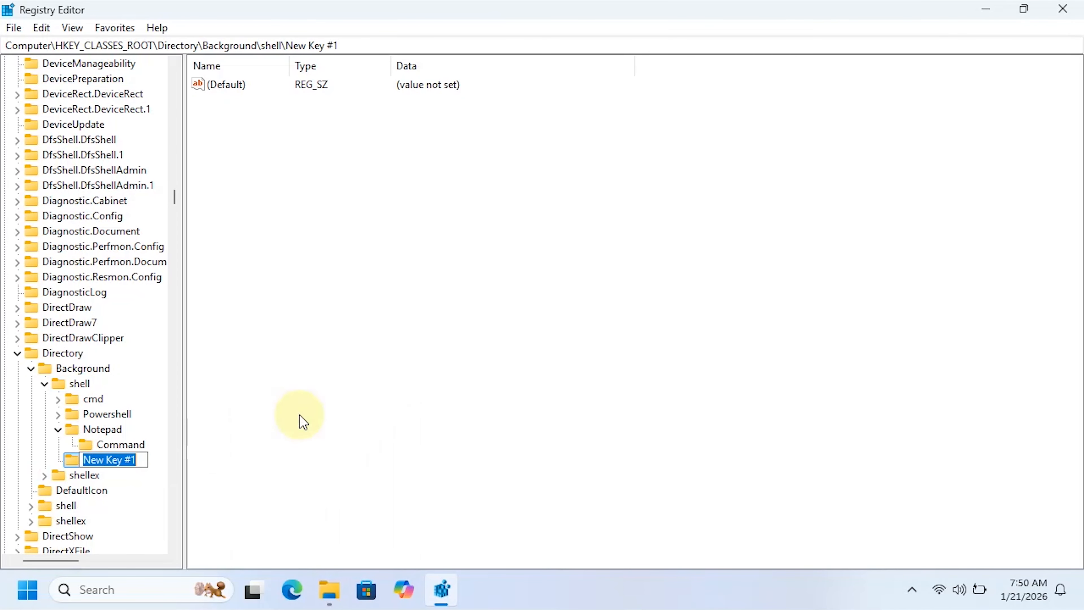
pyautogui.write('Settings')
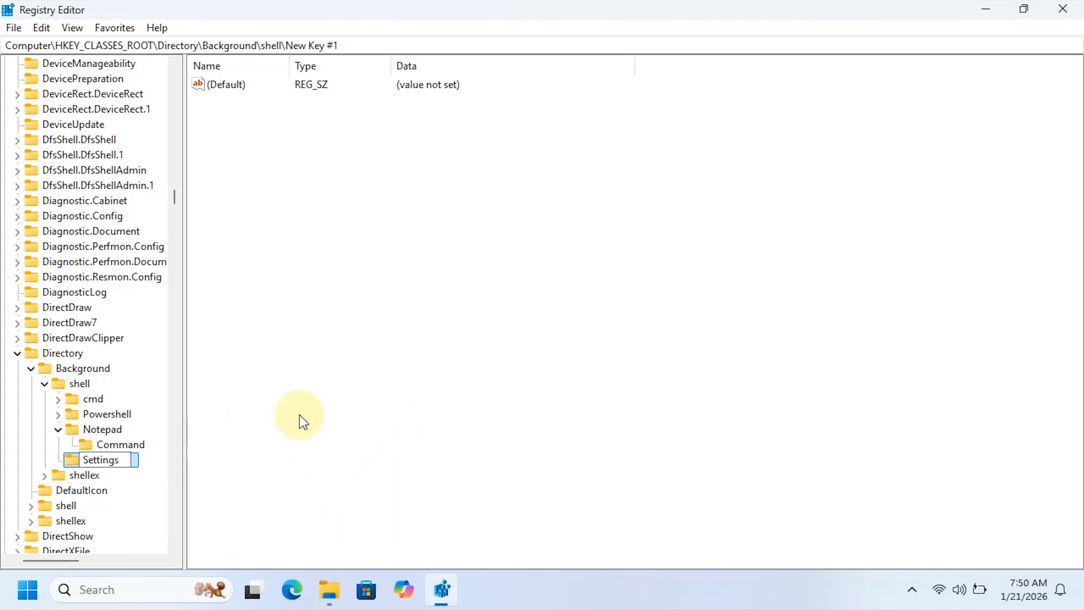
pyautogui.press('Return')
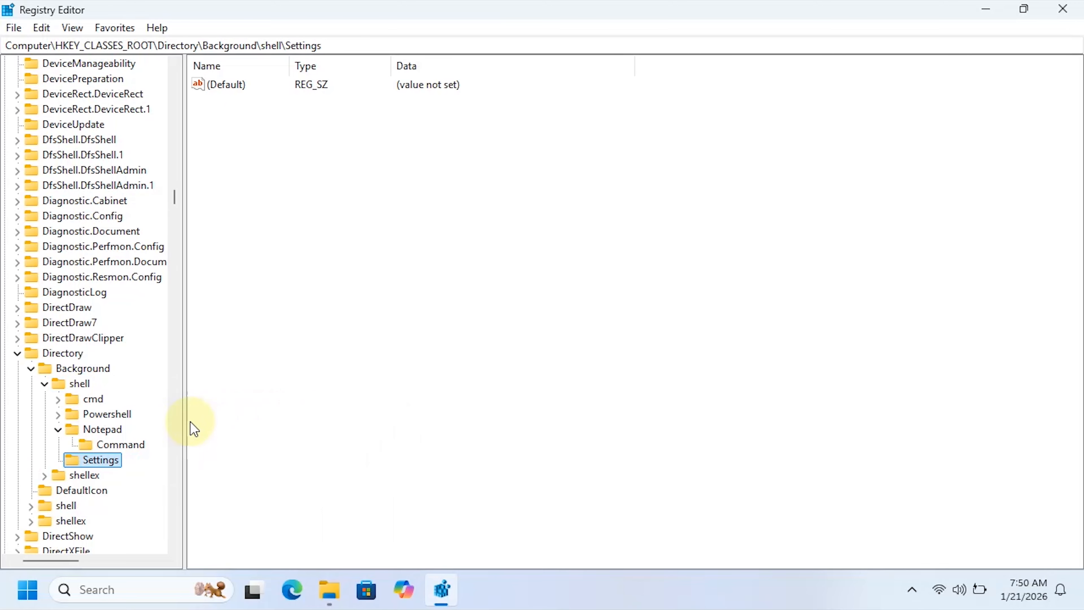
# - Add a string value named Subcommands to the Settings key
pyautogui.rightClick(259, 258)
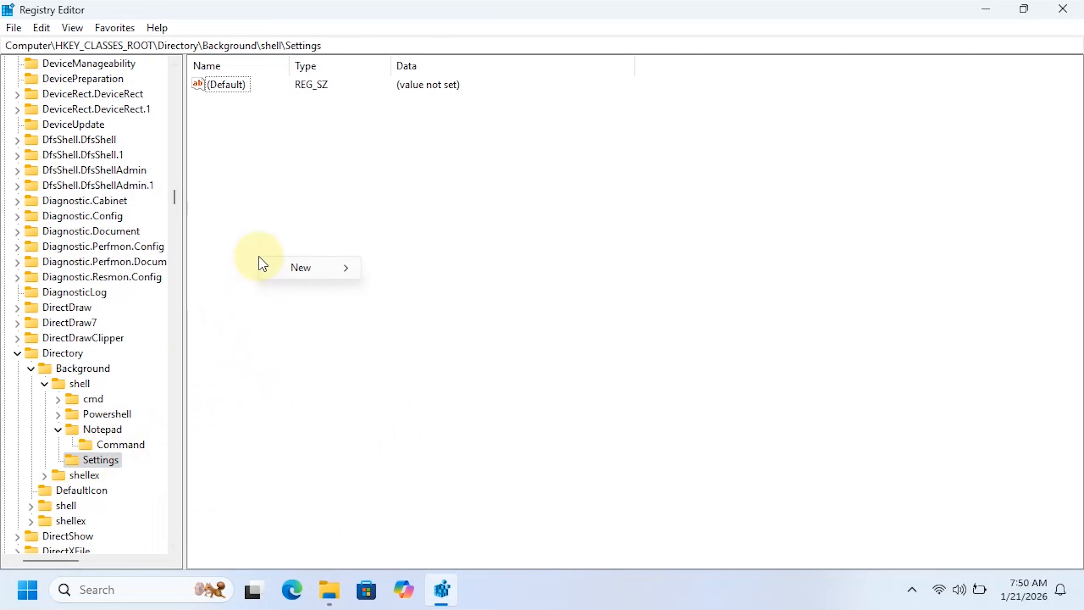
pyautogui.moveTo(314, 277)
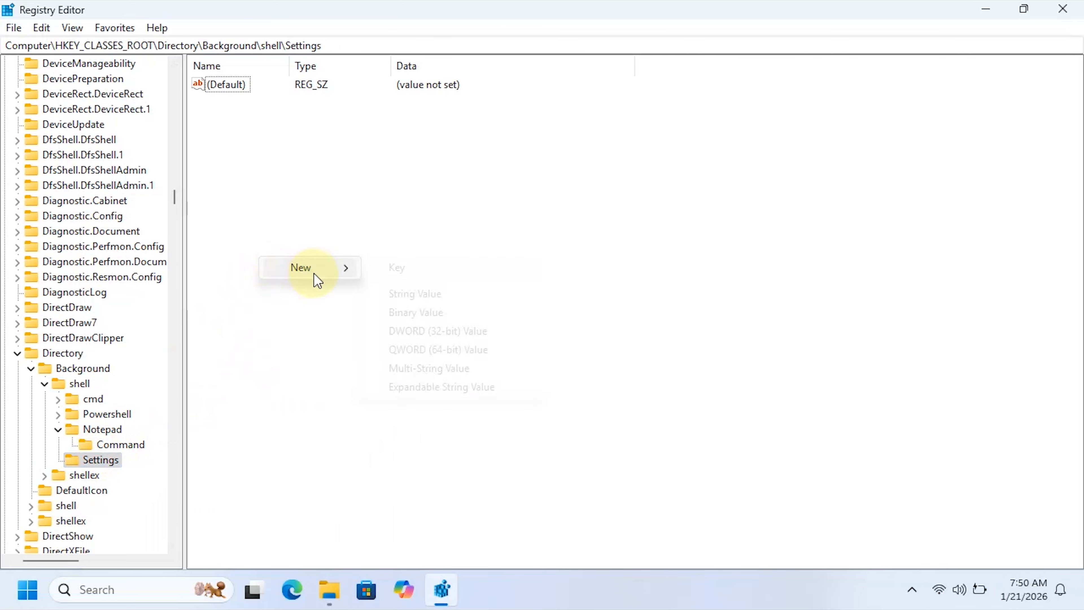
pyautogui.click(416, 293)
pyautogui.write('Subcommands')
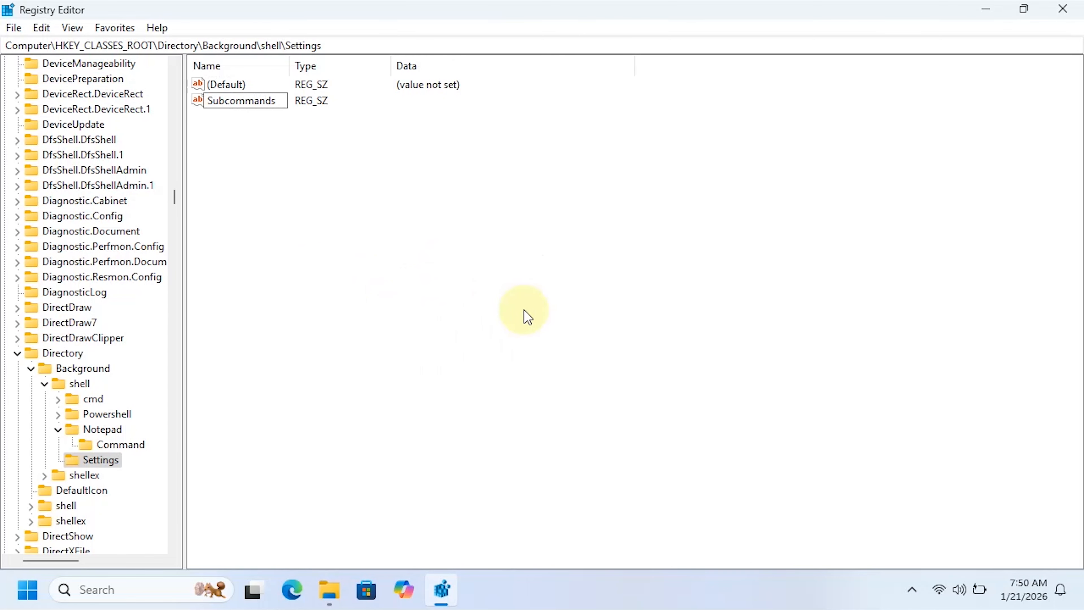
pyautogui.press('Return')
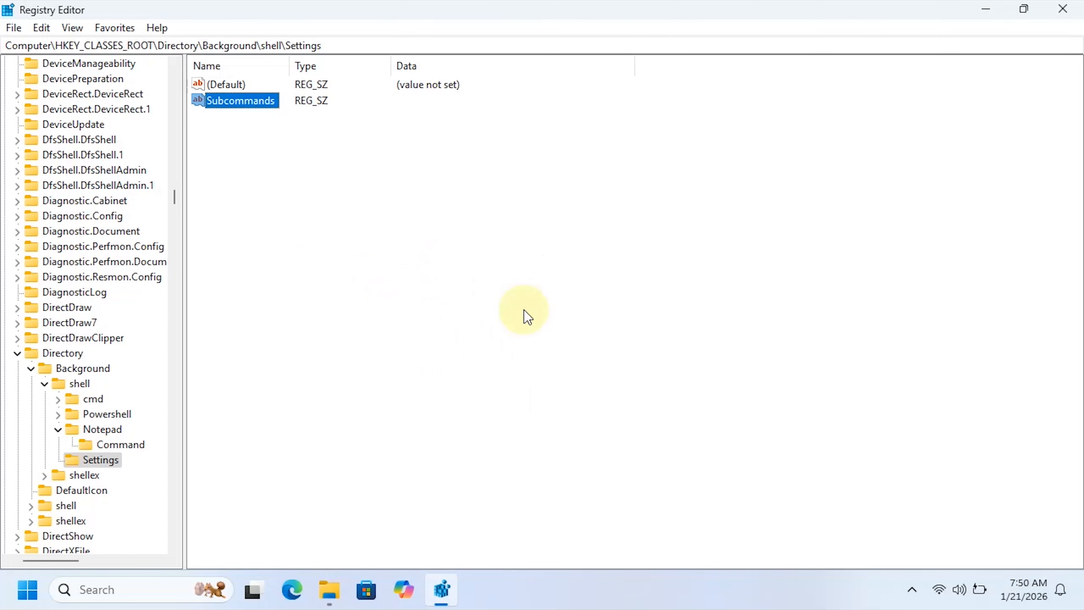
pyautogui.click(242, 143)
pyautogui.click(225, 101)
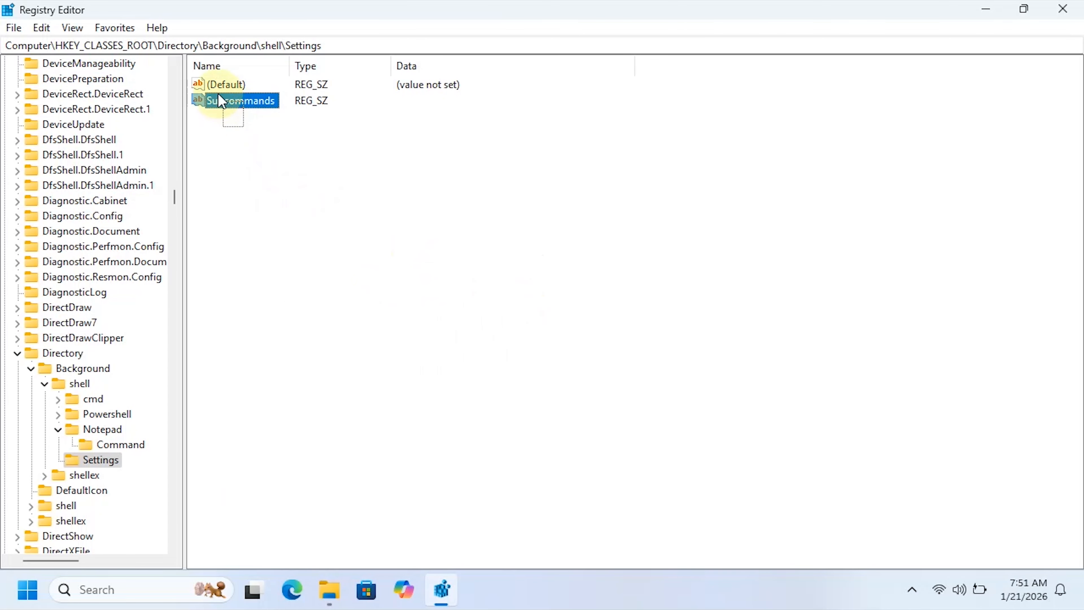
pyautogui.click(265, 136)
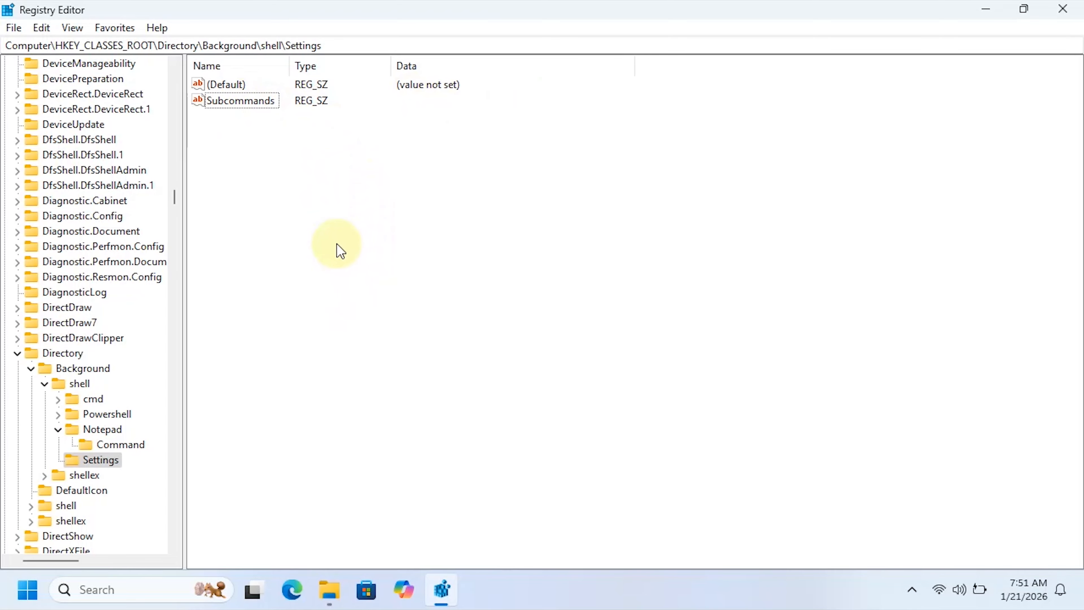
# - Add a string value named Icon to the Settings key
pyautogui.rightClick(289, 268)
pyautogui.moveTo(371, 278)
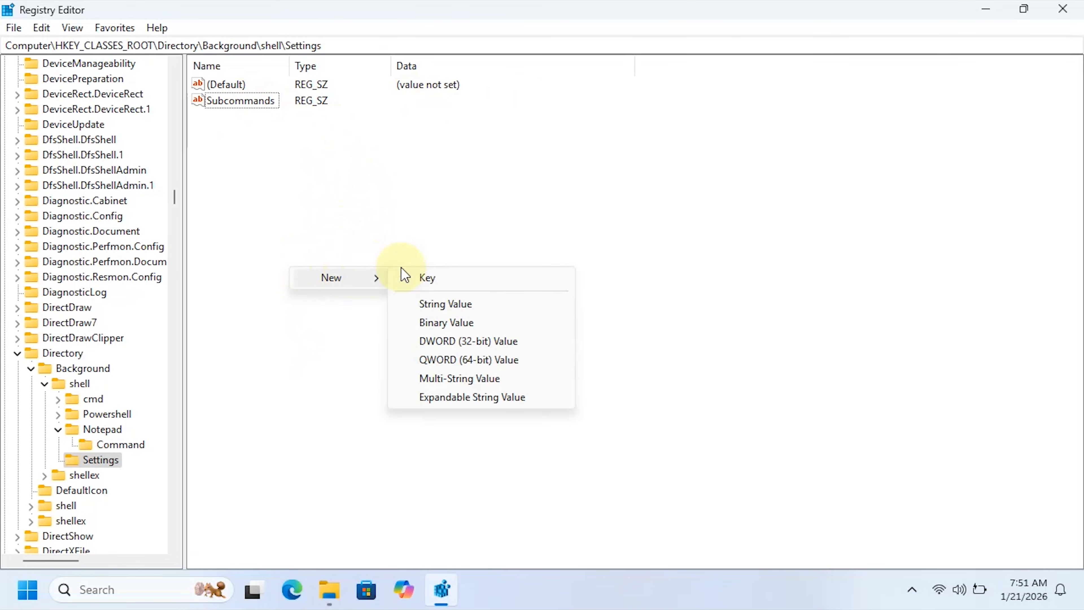
pyautogui.click(470, 307)
pyautogui.press('BackSpace')
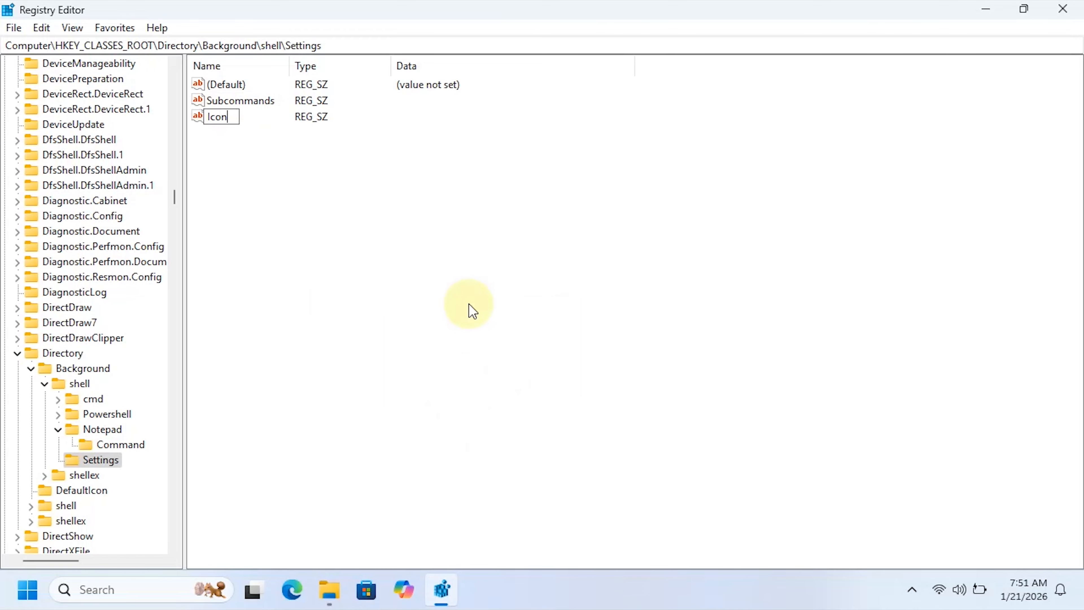
pyautogui.write('Icon')
pyautogui.press('Return')
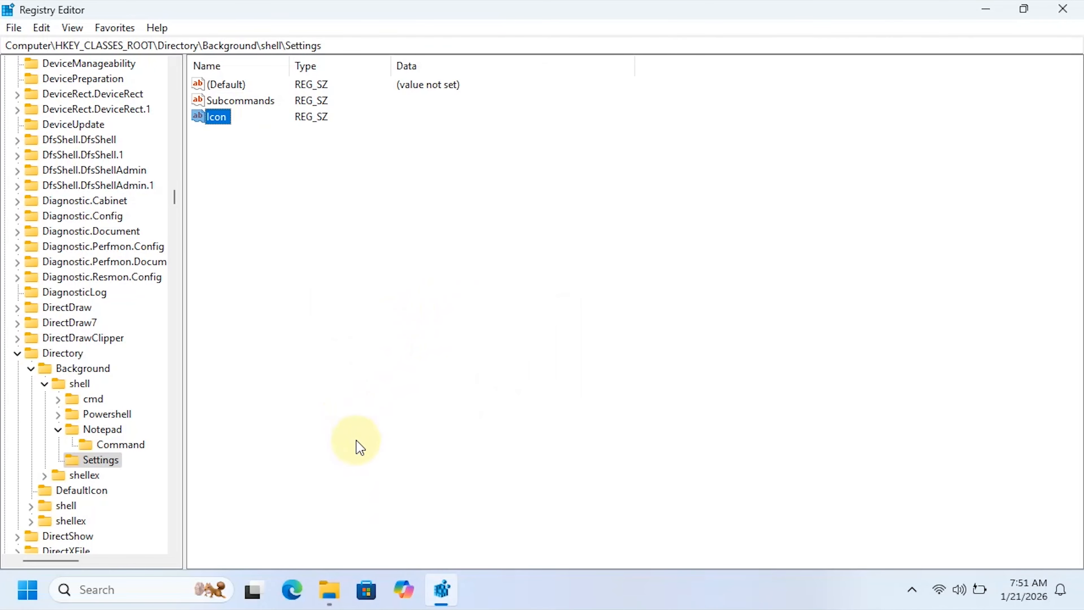
# - Switch to the File Explorer search results and show the icons contained in imageres.dll through its properties
pyautogui.moveTo(329, 596)
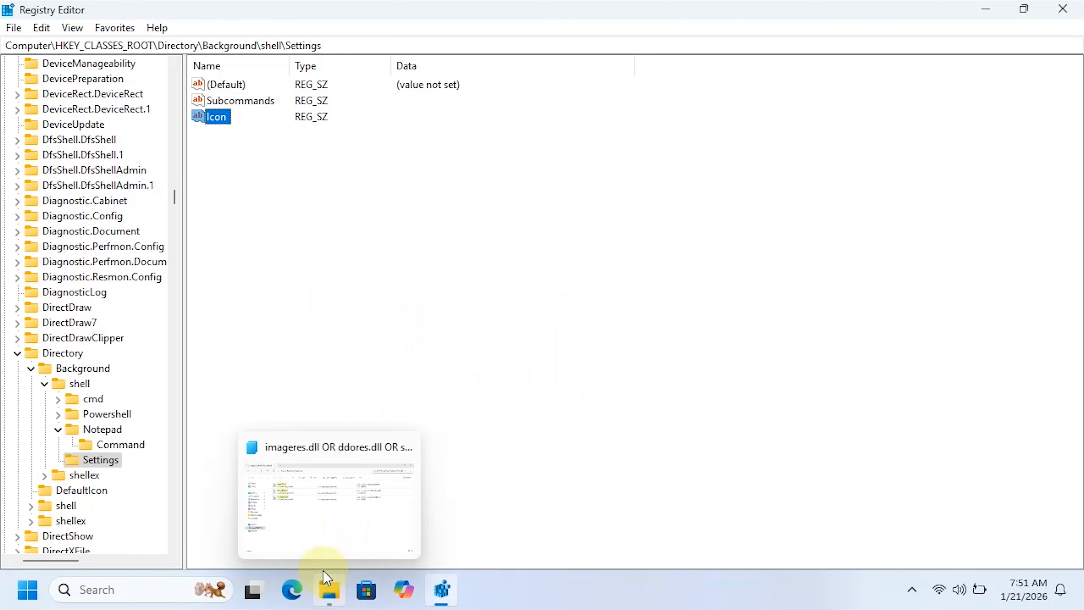
pyautogui.click(317, 528)
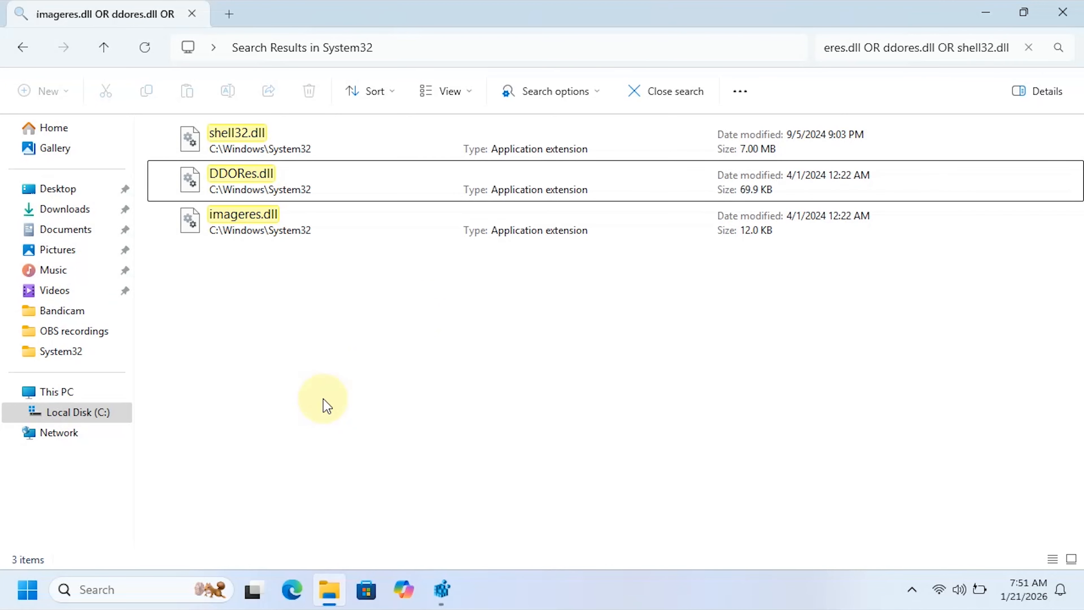
pyautogui.moveTo(309, 345); pyautogui.dragTo(344, 291)
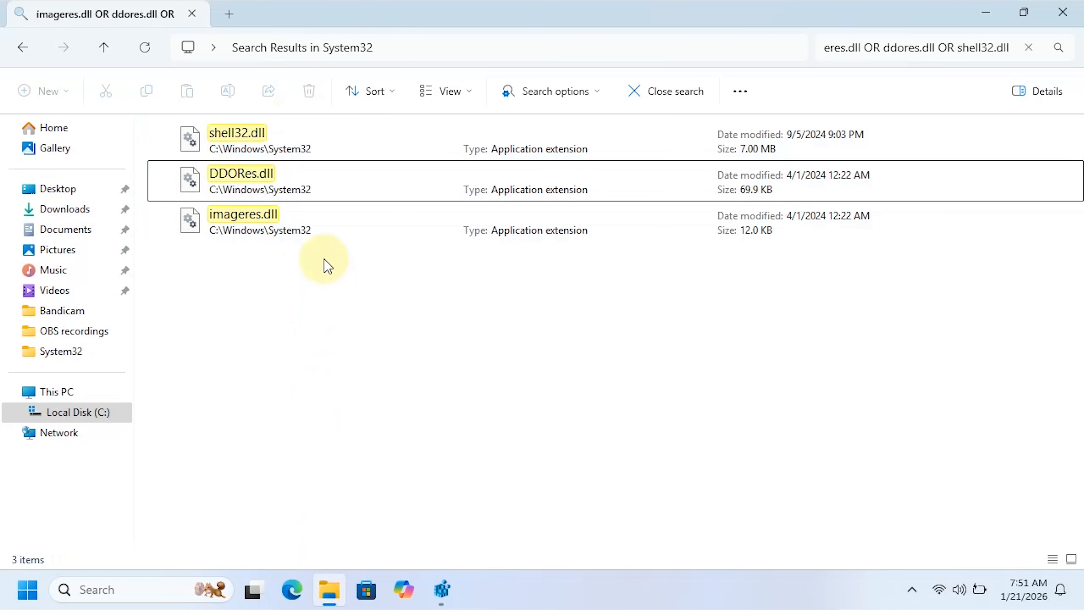
pyautogui.click(284, 220)
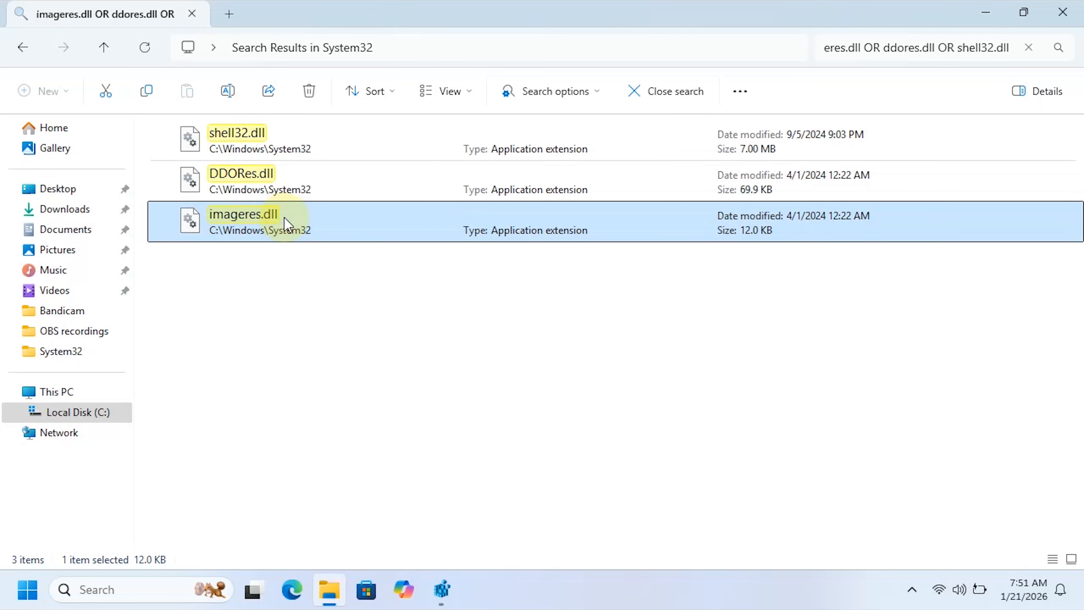
pyautogui.rightClick(285, 218)
pyautogui.click(349, 429)
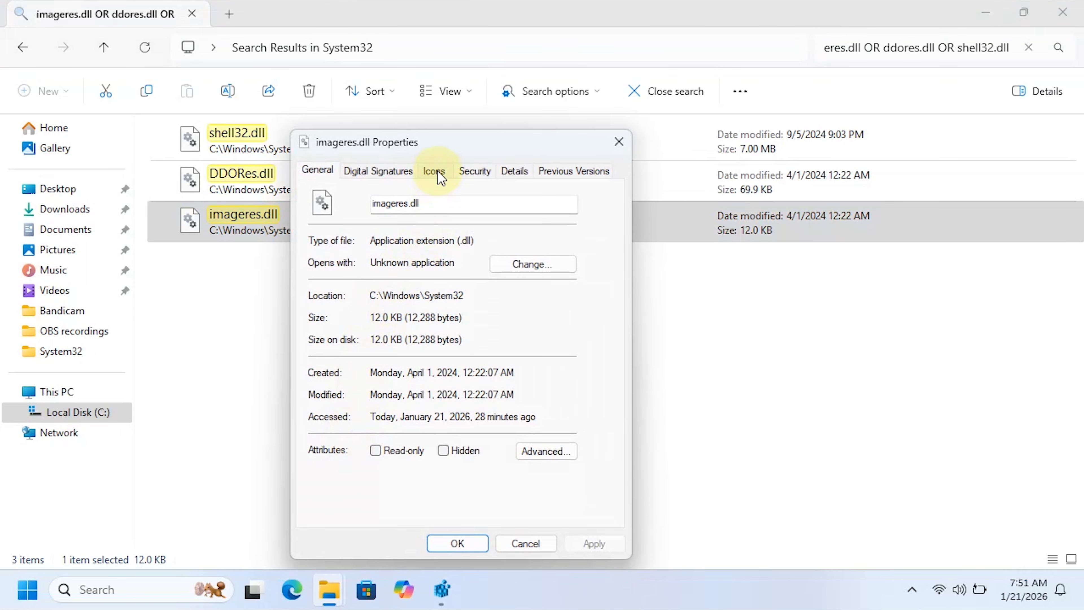
pyautogui.click(439, 175)
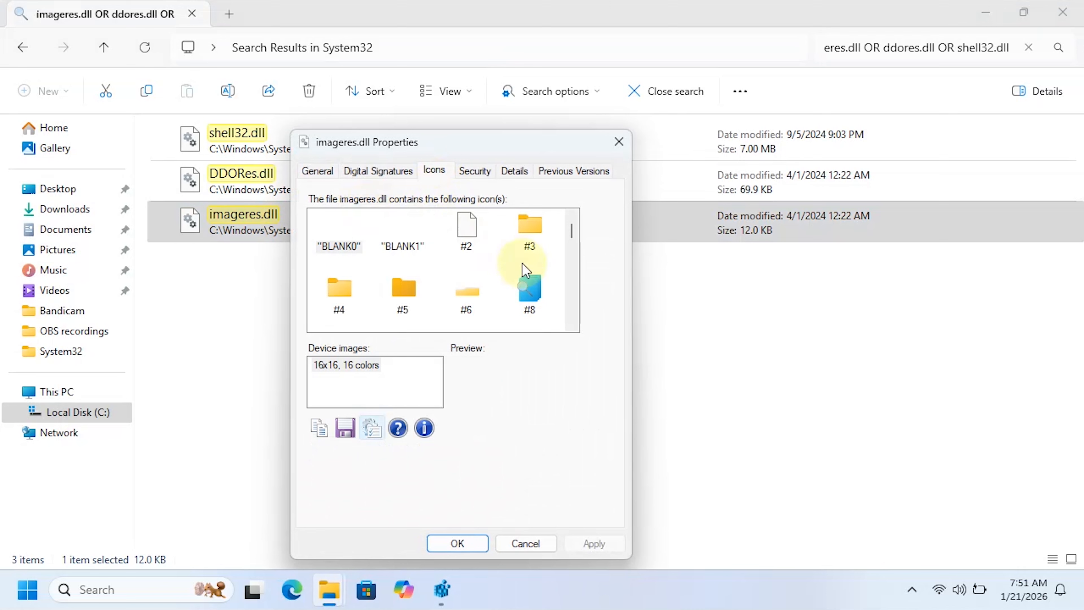
# - Find gear icon #114 in imageres.dll and preview its 64x64, 48x48 and smaller device images
pyautogui.scroll(-2, 529, 259)
pyautogui.moveTo(572, 232); pyautogui.dragTo(571, 238)
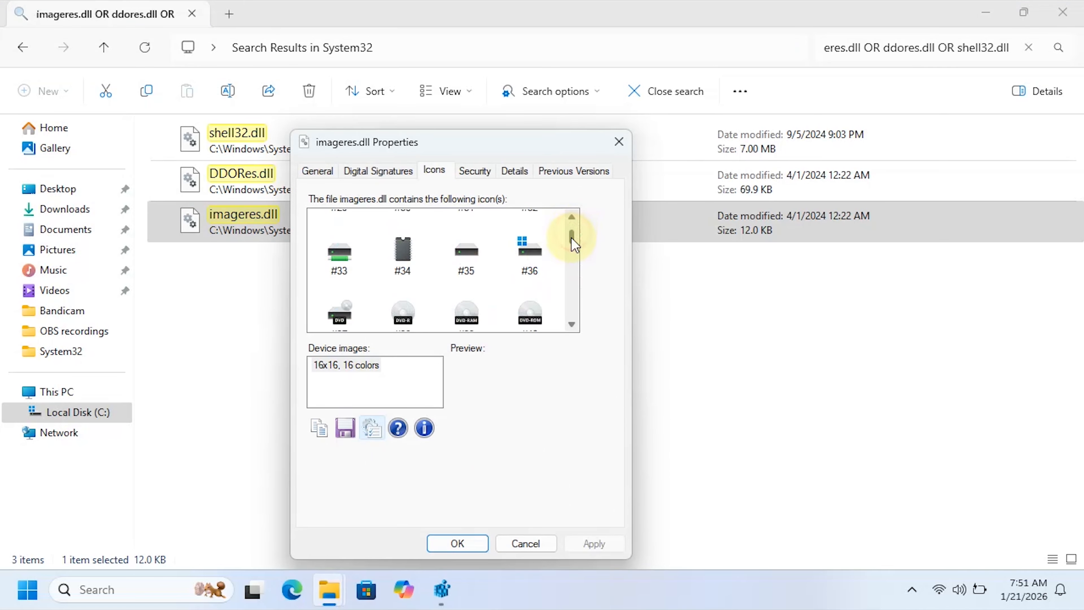
pyautogui.scroll(-20, 573, 244)
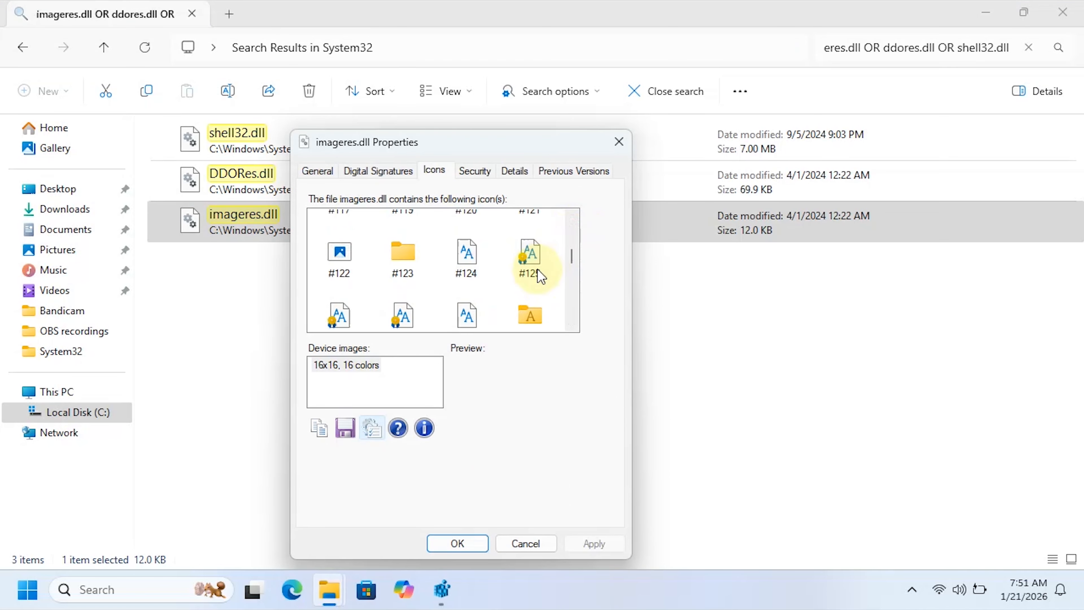
pyautogui.scroll(2, 541, 276)
pyautogui.click(403, 260)
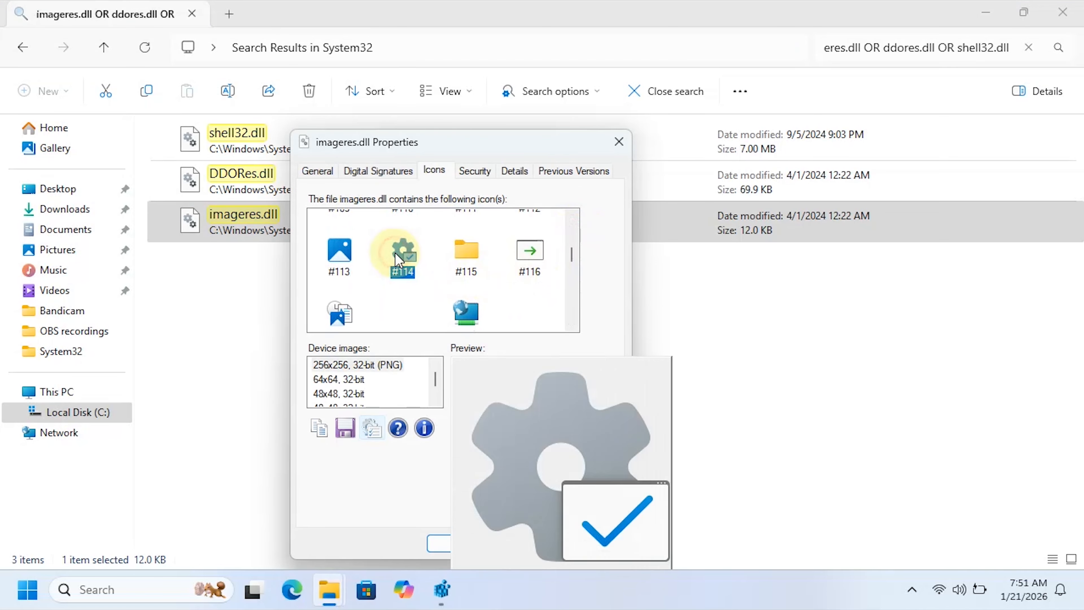
pyautogui.click(361, 380)
pyautogui.click(359, 395)
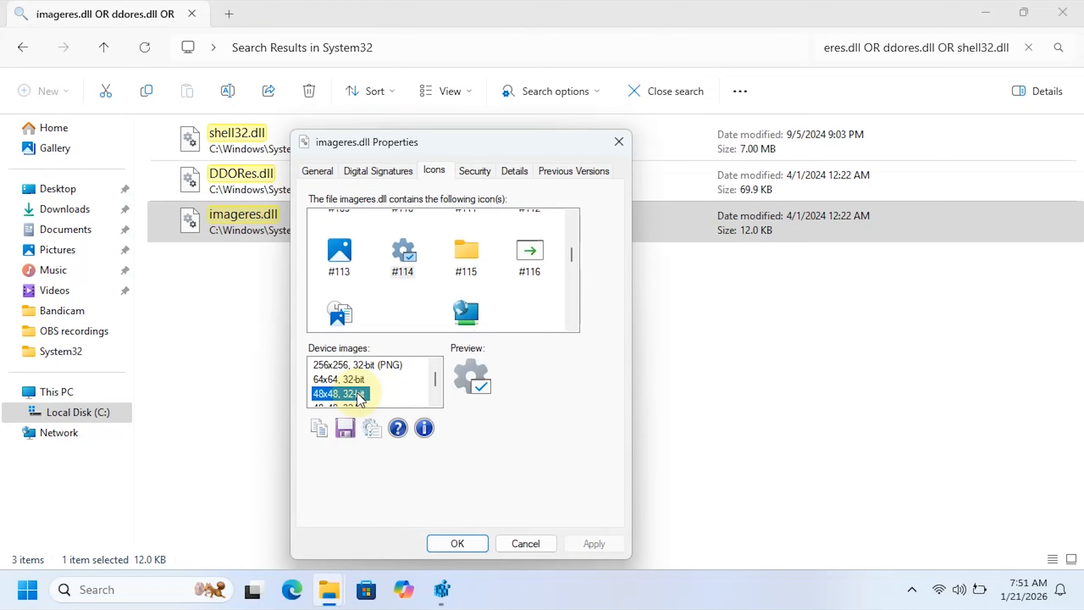
pyautogui.scroll(-2, 361, 397)
pyautogui.click(350, 396)
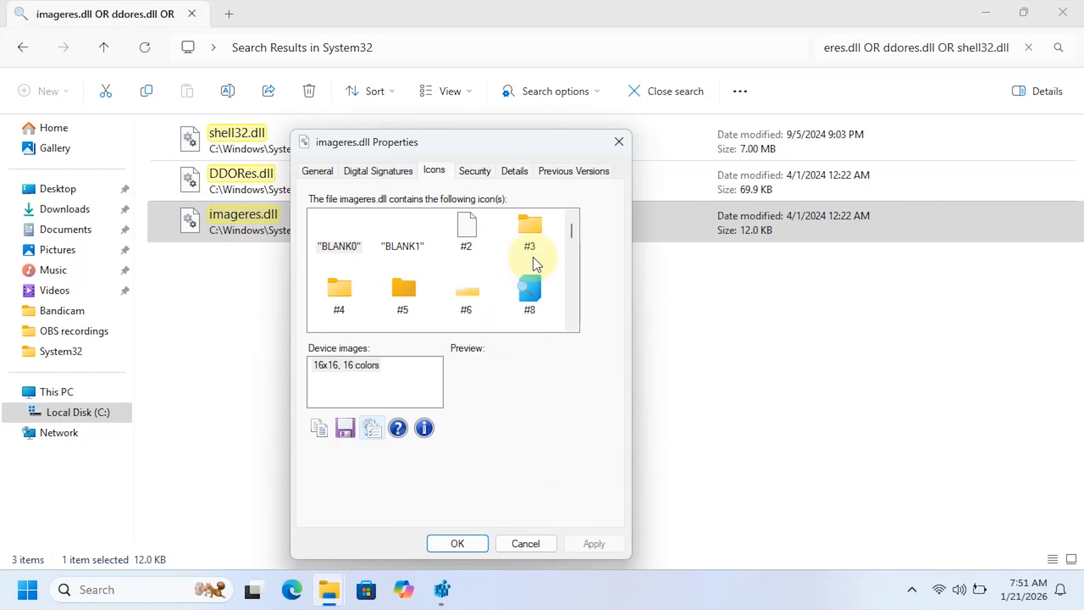
# - Locate gear icon #114 again, preview its device images down to 16x16, 32-bit, and close the imageres.dll properties
pyautogui.scroll(-1, 536, 257)
pyautogui.moveTo(573, 233); pyautogui.dragTo(566, 249)
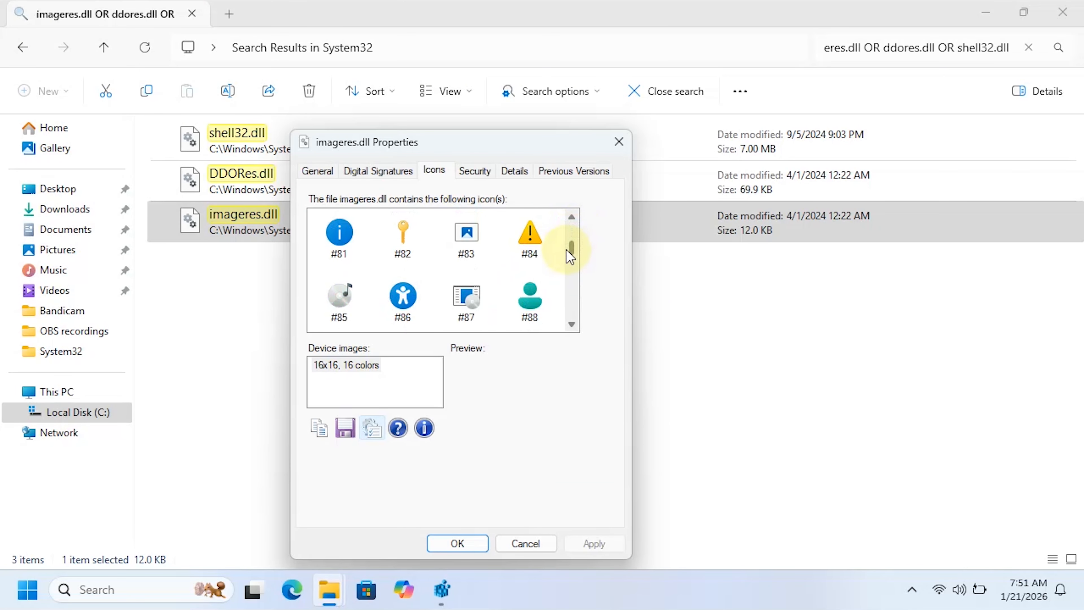
pyautogui.scroll(-3, 537, 271)
pyautogui.scroll(1, 537, 273)
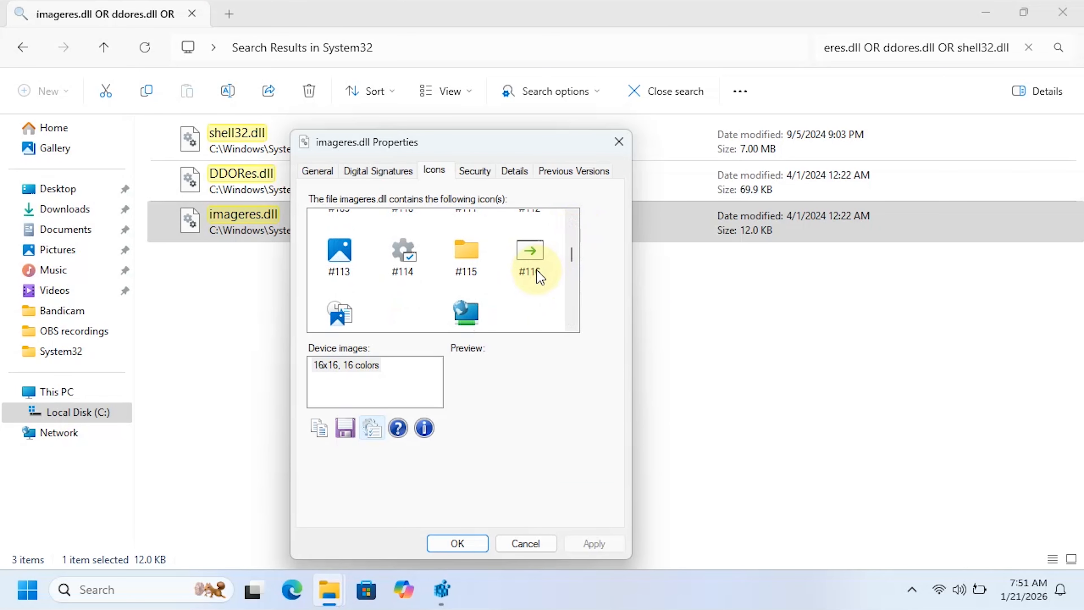
pyautogui.click(397, 256)
pyautogui.click(354, 382)
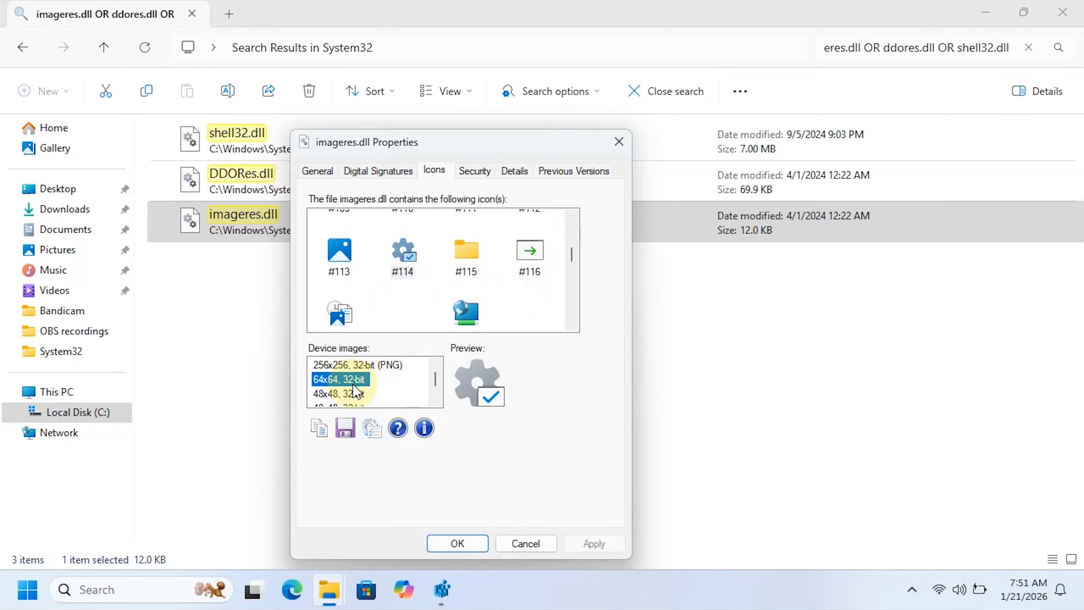
pyautogui.click(358, 393)
pyautogui.scroll(-3, 359, 399)
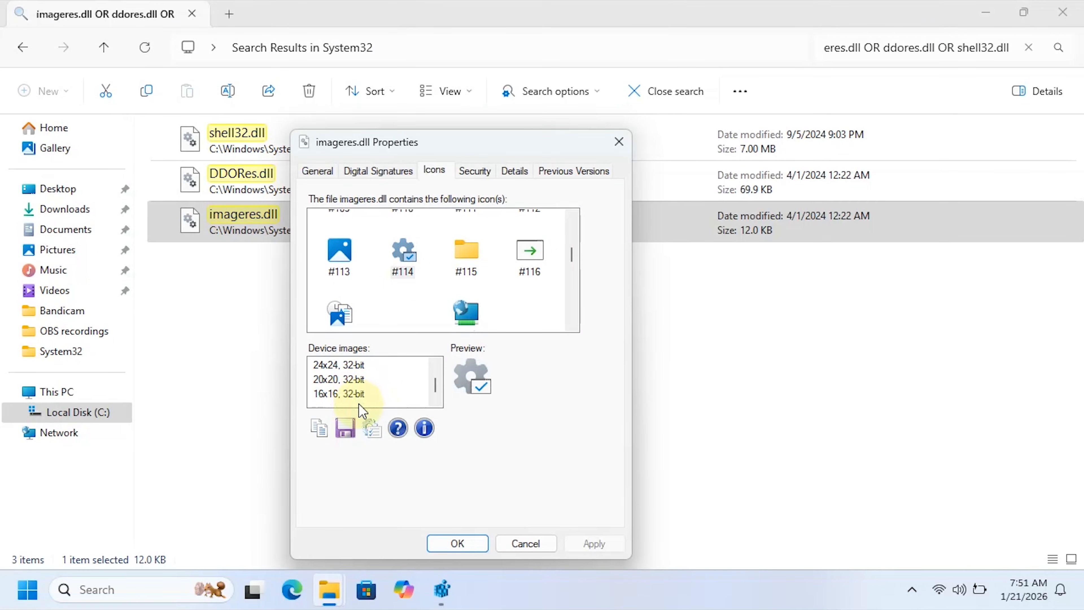
pyautogui.click(358, 394)
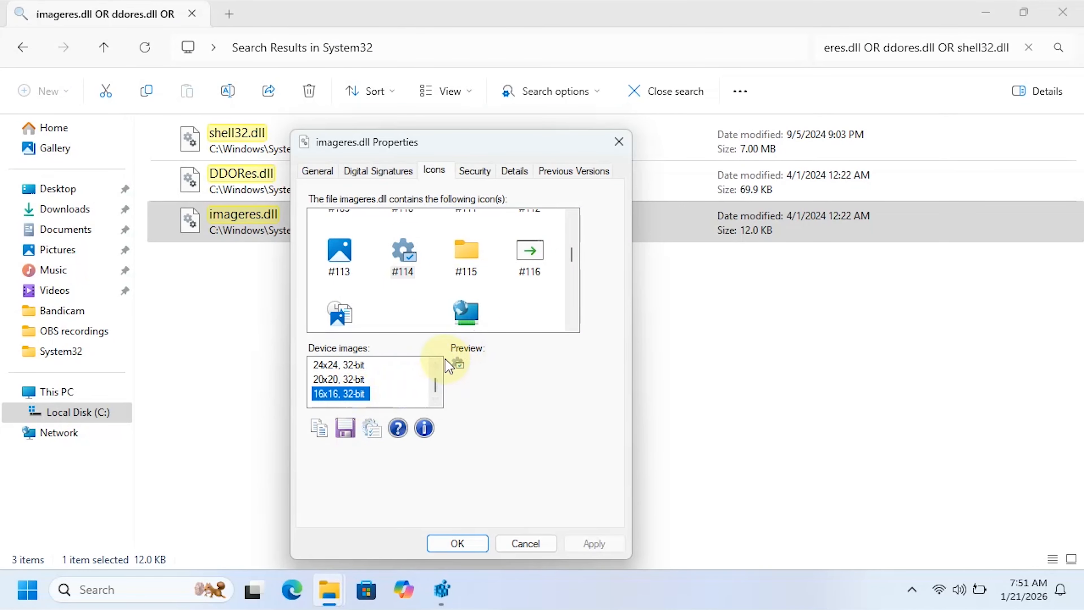
pyautogui.click(456, 543)
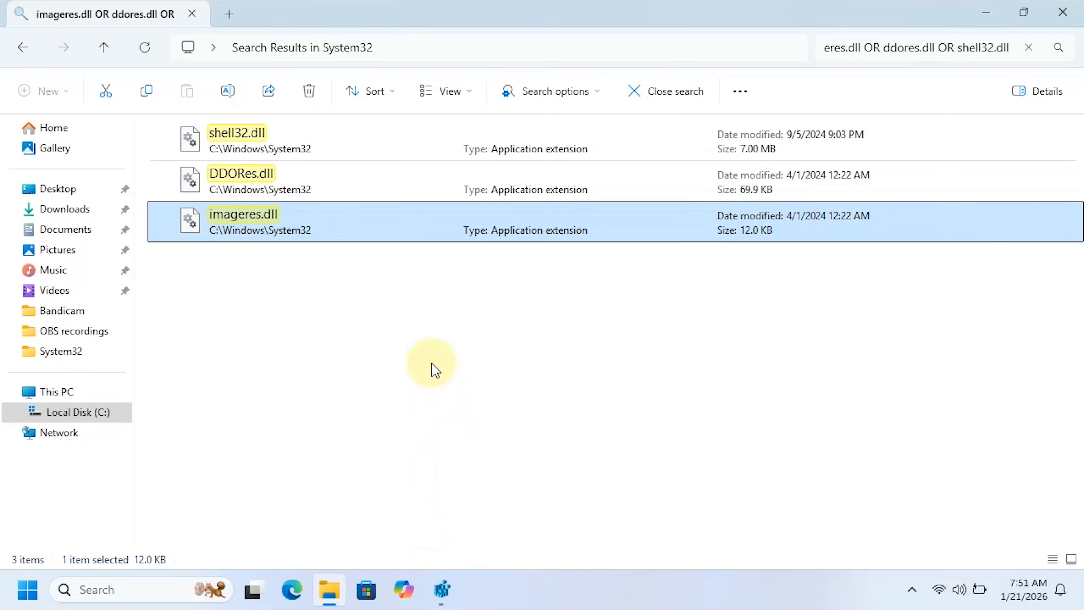
# - Open the properties of DDORes.dll and look through the icons it contains
pyautogui.rightClick(363, 176)
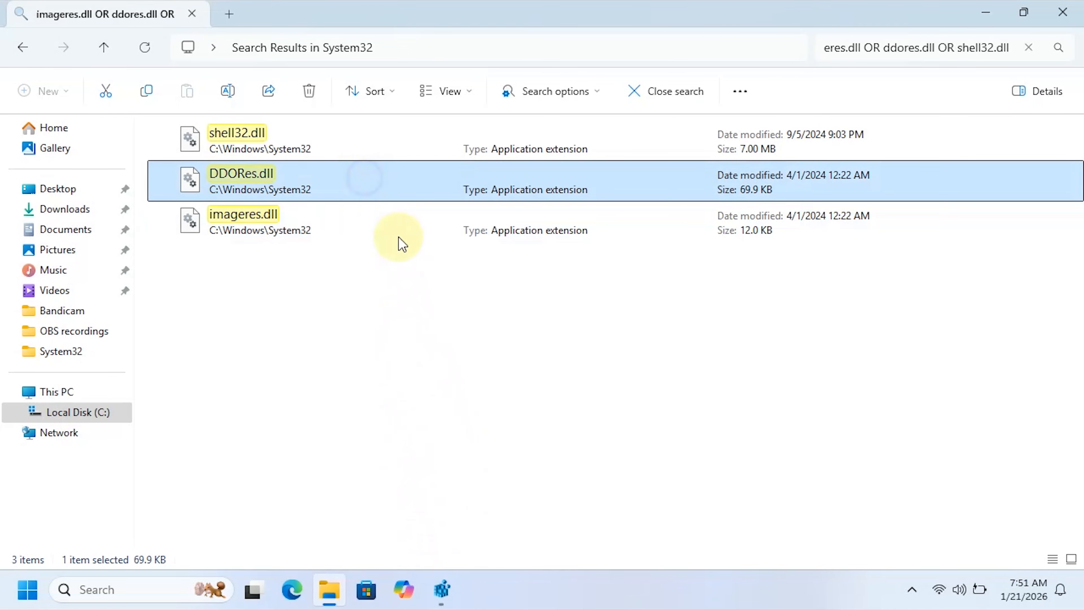
pyautogui.click(431, 407)
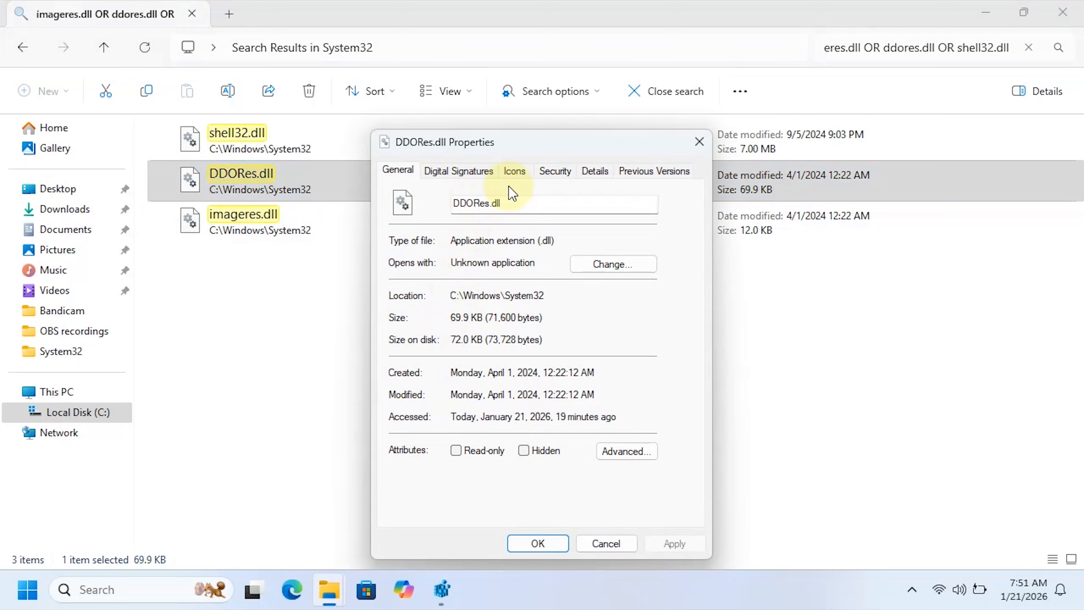
pyautogui.click(514, 173)
pyautogui.scroll(-3, 486, 256)
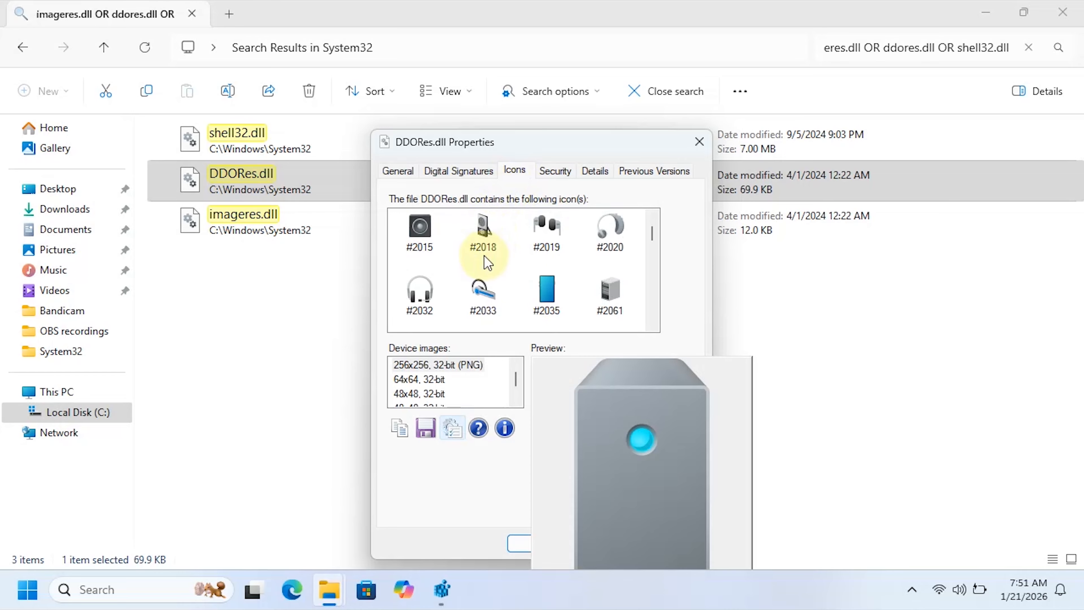
pyautogui.scroll(-10, 488, 263)
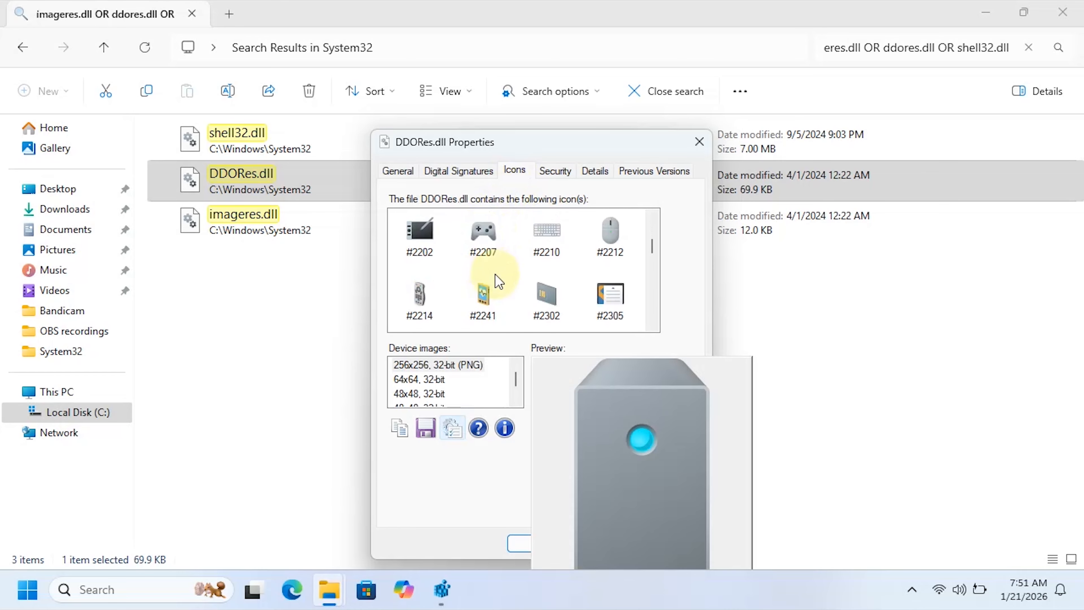
pyautogui.scroll(-3, 500, 283)
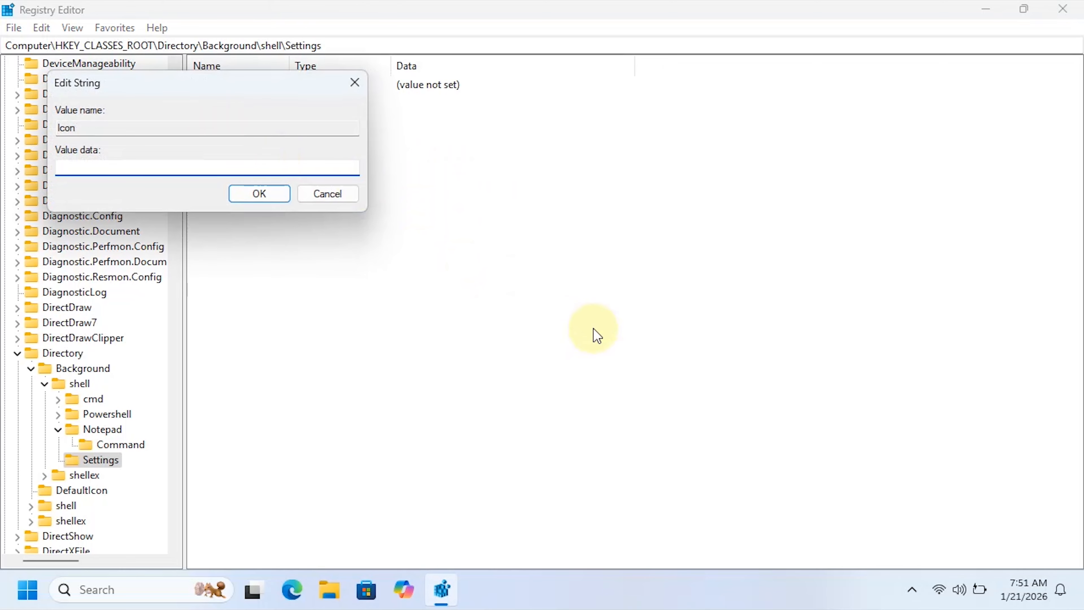
# - In the Registry Editor, set the Settings key's Icon value data to C:\Windows\system32\imageres.dll,109
pyautogui.write('C')
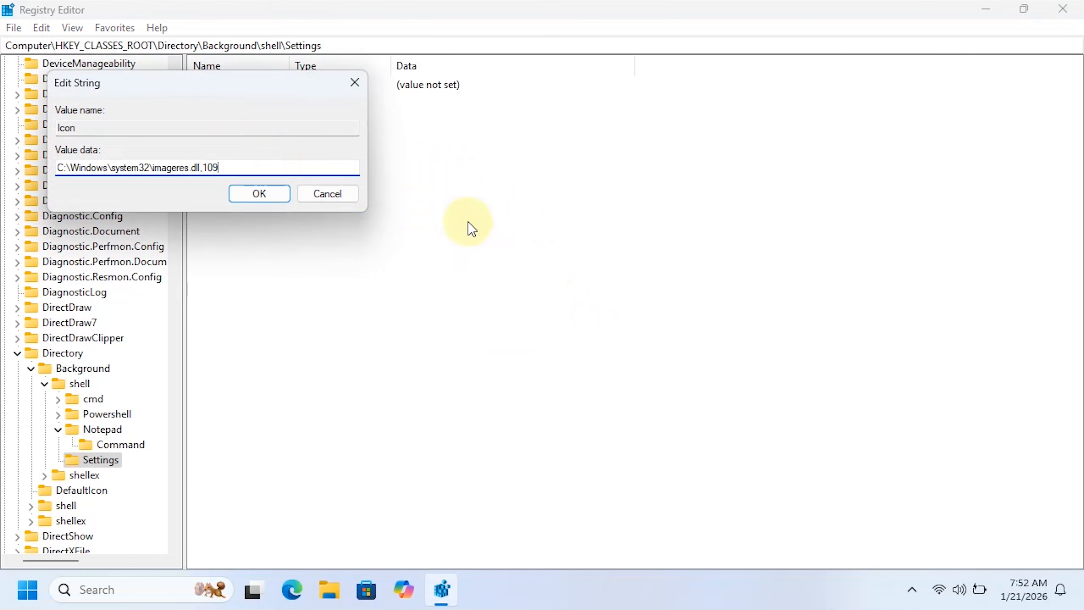
pyautogui.moveTo(220, 166); pyautogui.dragTo(205, 166)
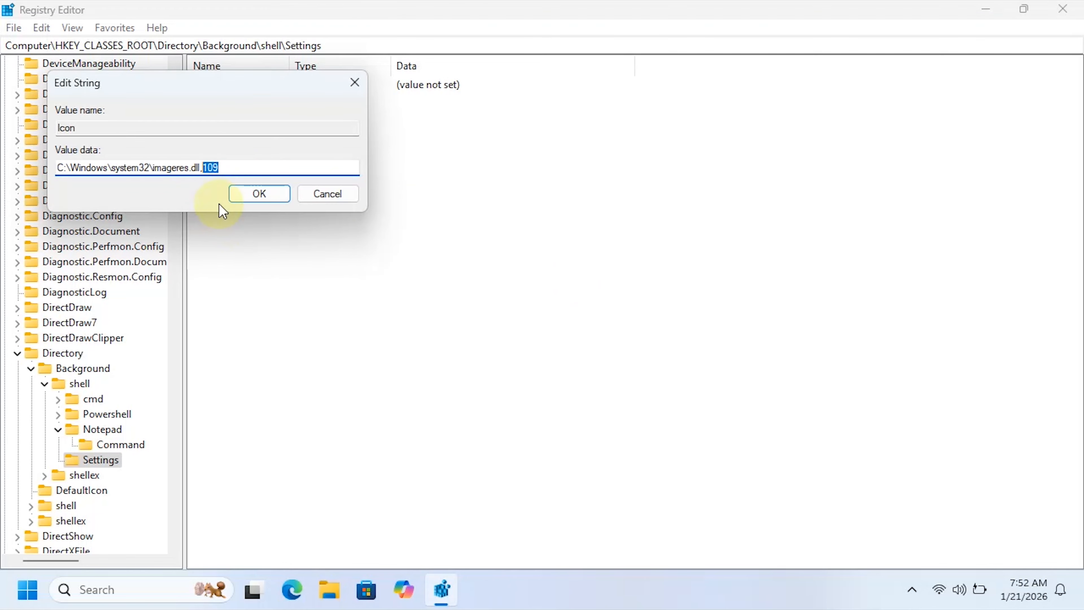
pyautogui.click(242, 193)
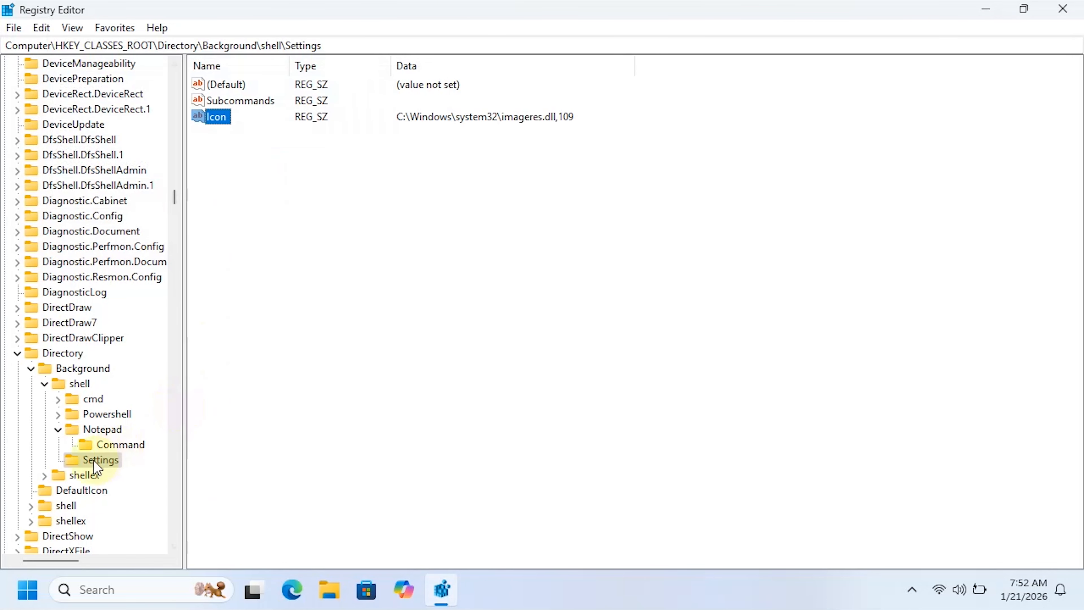
# - Create a new subkey named shell under the Settings key
pyautogui.rightClick(102, 459)
pyautogui.moveTo(218, 319)
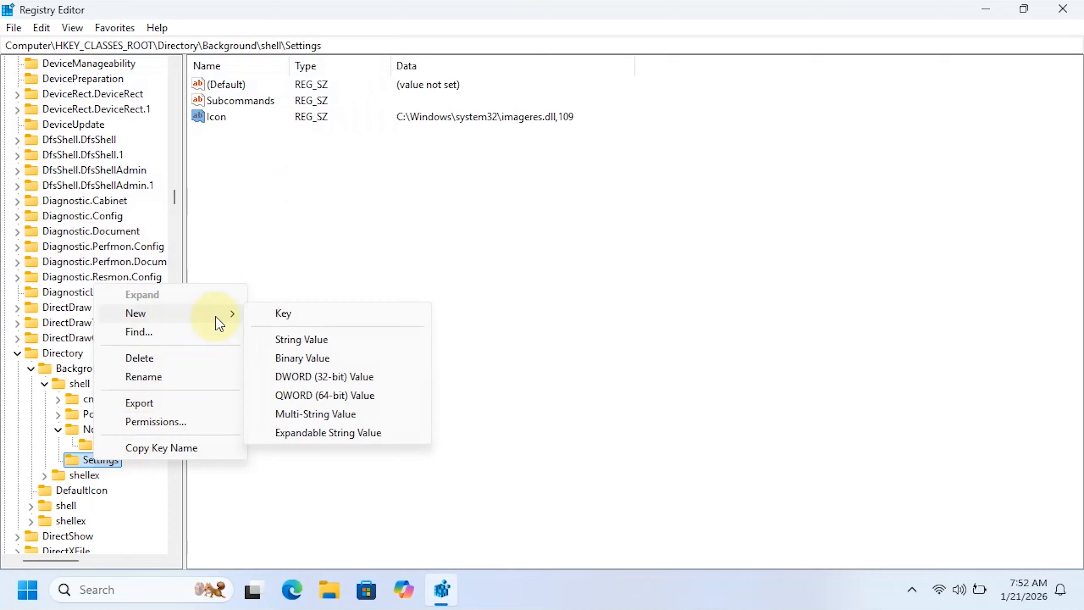
pyautogui.click(281, 315)
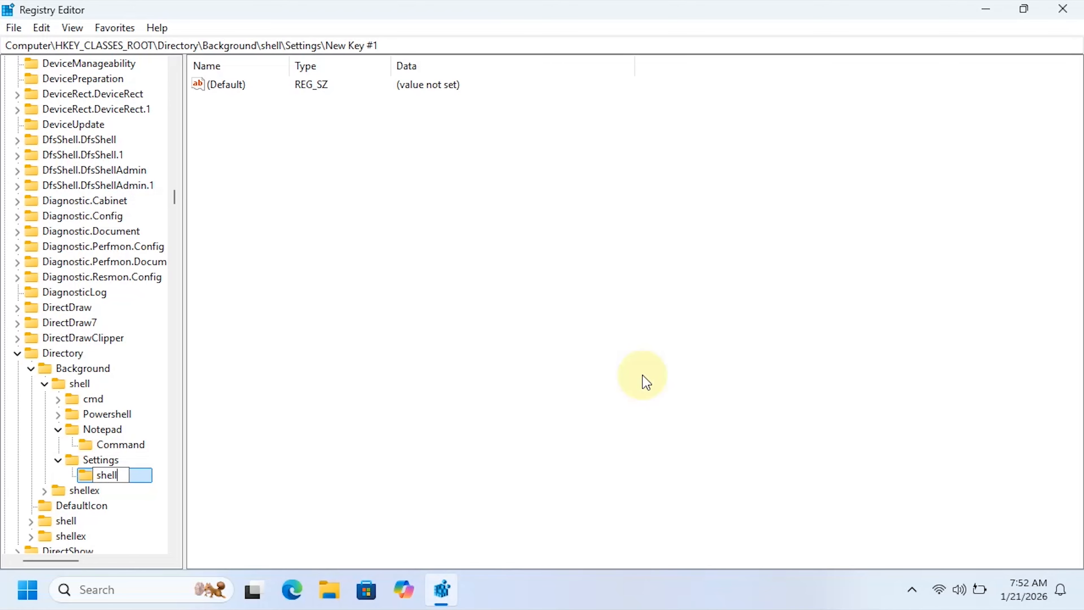
pyautogui.press('Return')
# - Create a new key named Control Panel under Settings\shell
pyautogui.rightClick(107, 474)
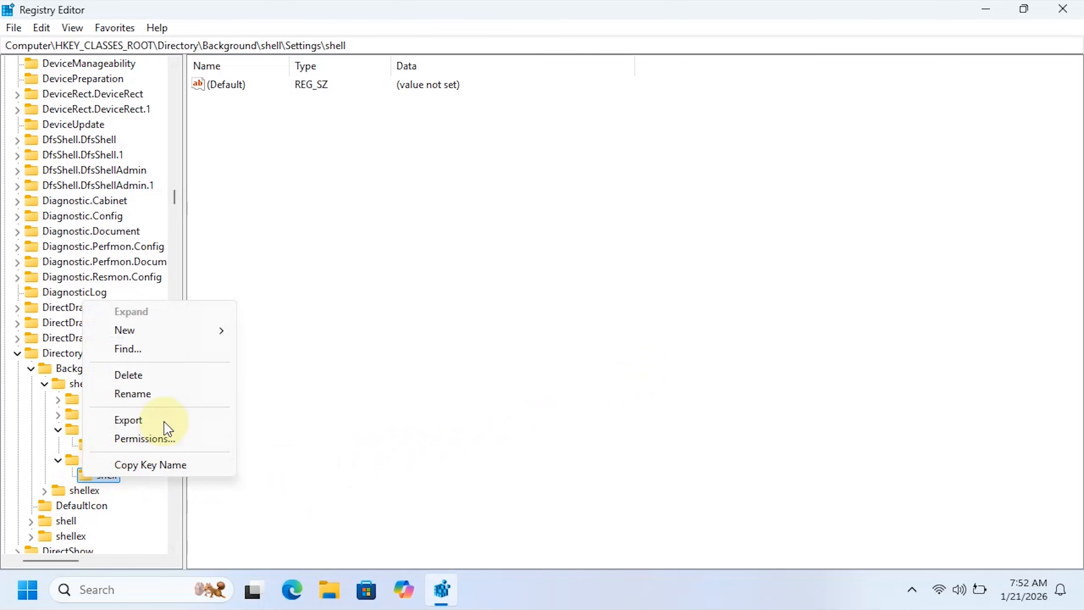
pyautogui.moveTo(220, 329)
pyautogui.click(271, 330)
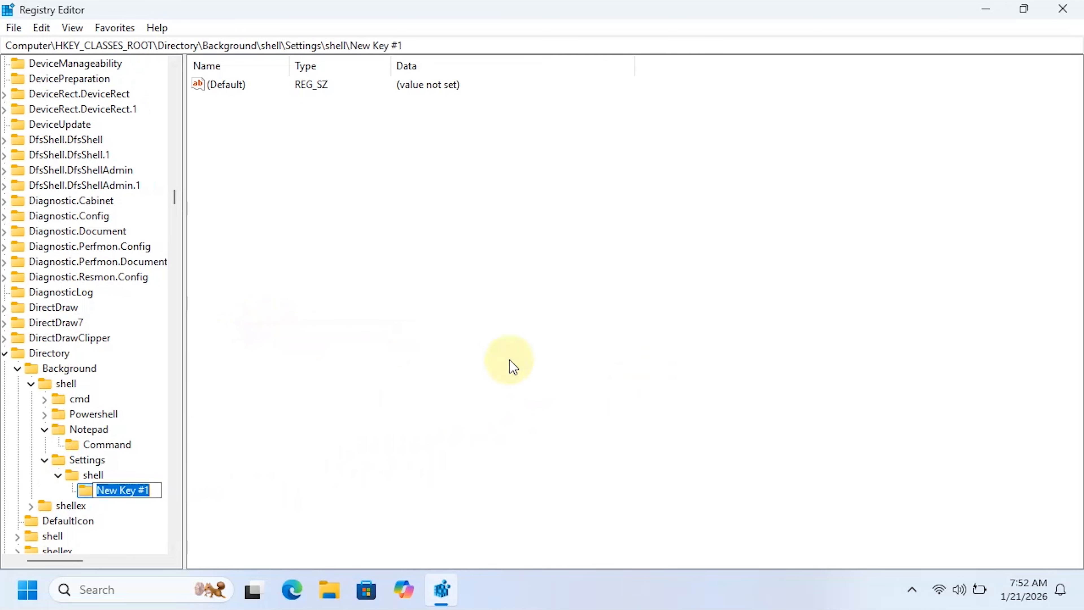
pyautogui.write('Control Panel')
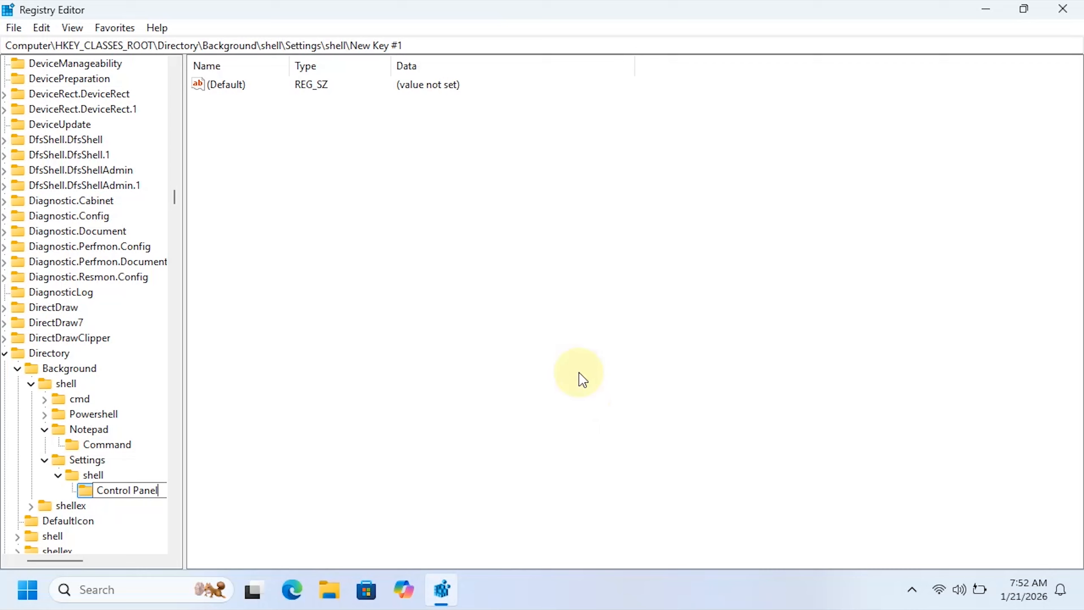
pyautogui.press('Return')
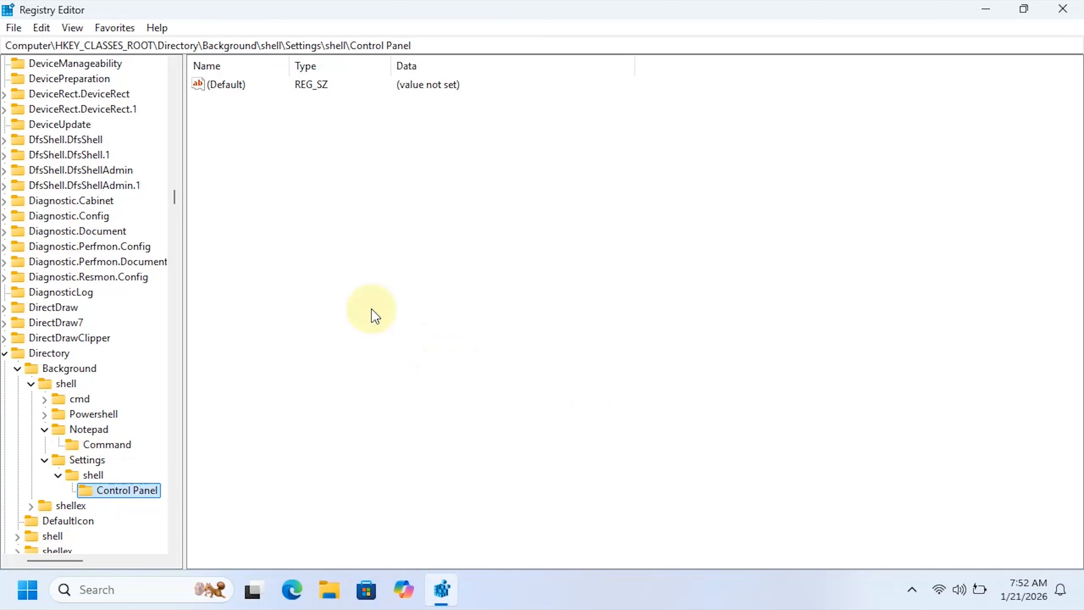